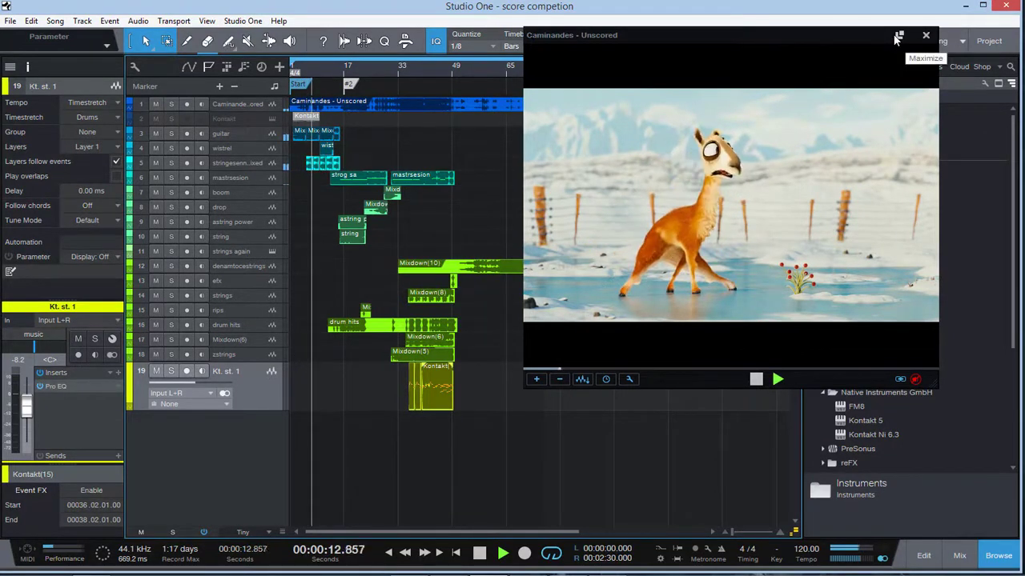
- Maximize the floating Caminandes video window to full screen while the trailer keeps playing
mouse_move(529, 565)
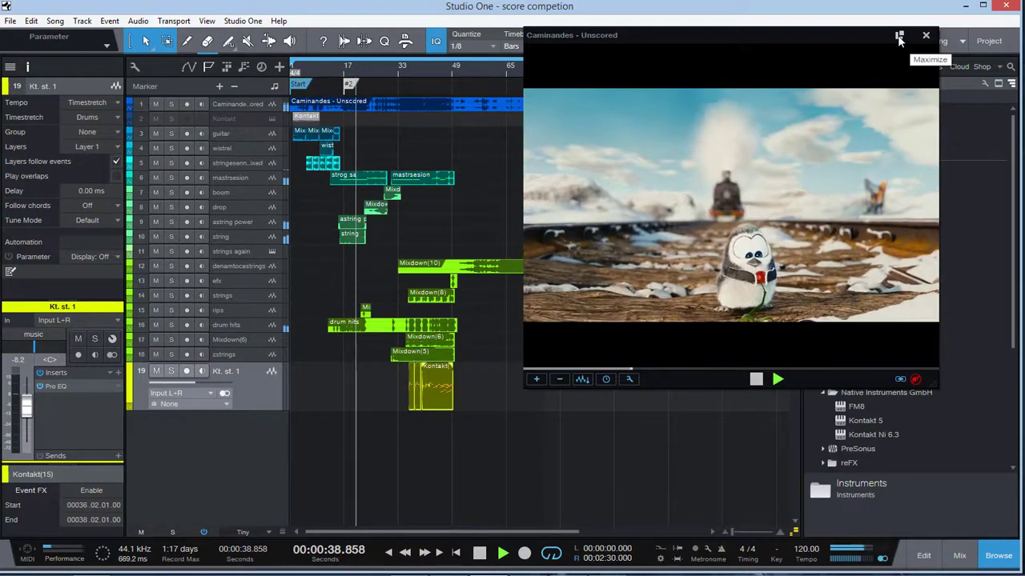
left_click(900, 37)
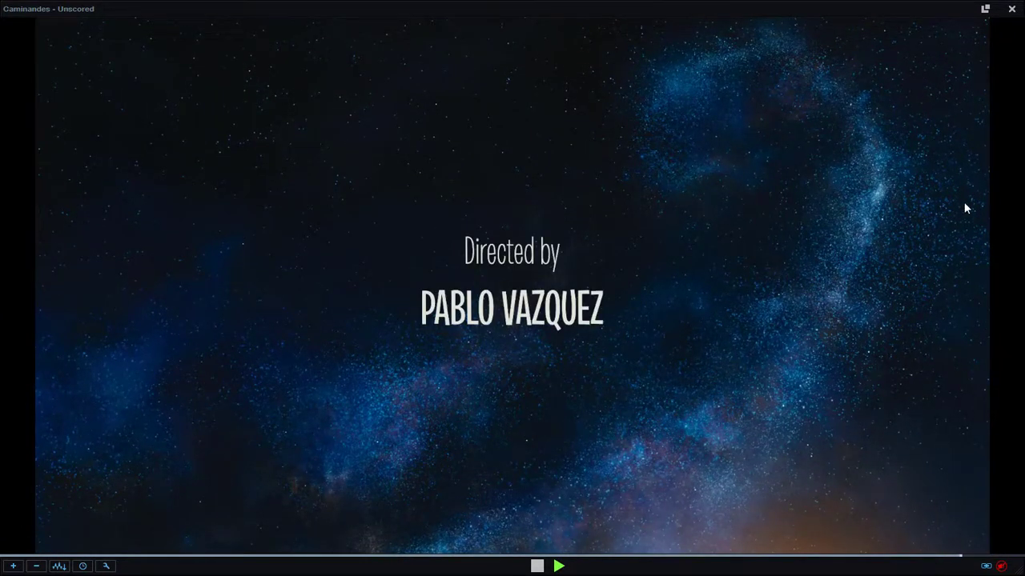
- Restore the video to a floating window, stop playback, and park the song at 00:00:04.000
left_click(985, 9)
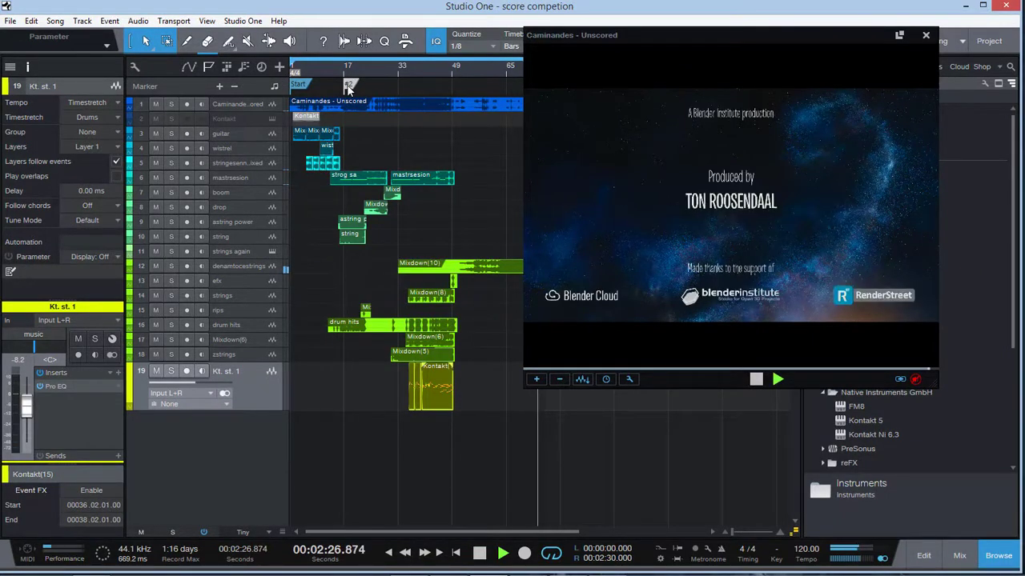
key("space")
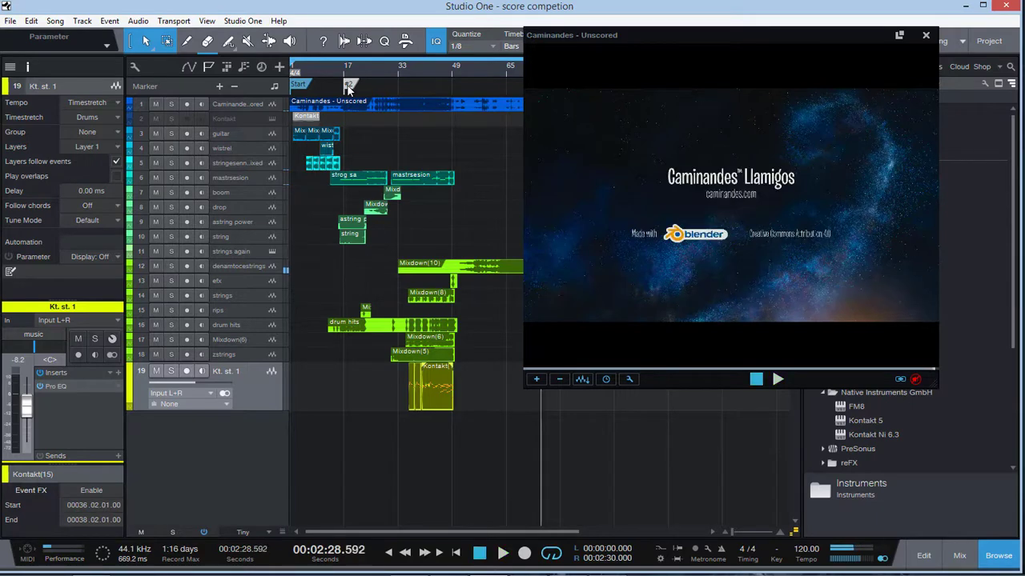
left_click(311, 64)
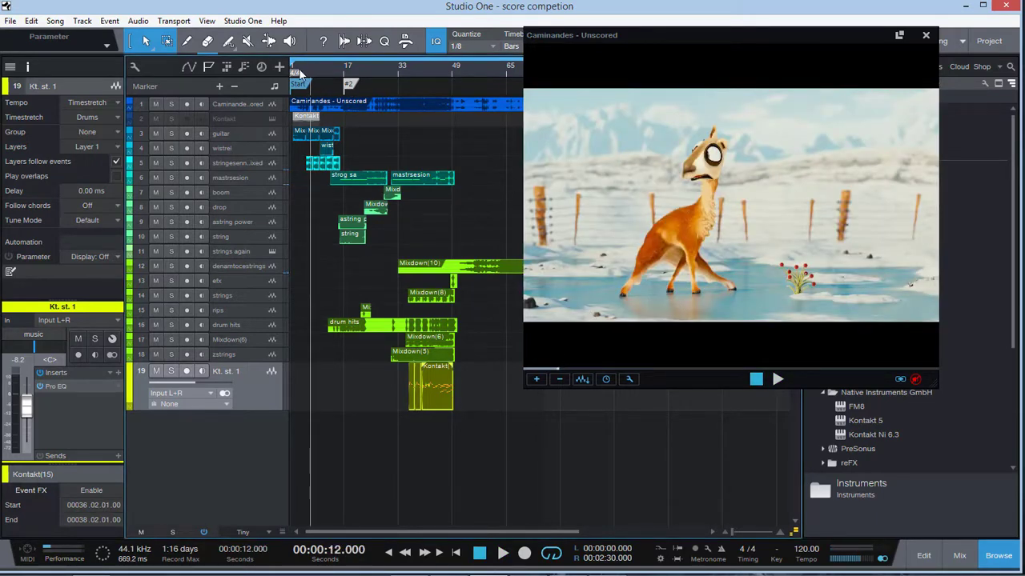
left_click(299, 71)
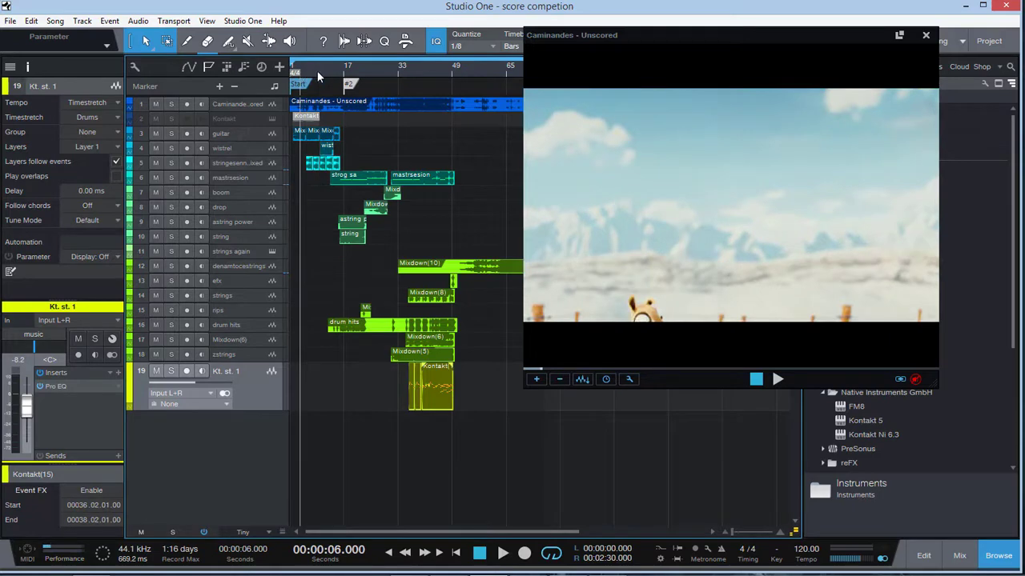
left_click(317, 70)
left_click(330, 69)
left_click(306, 69)
left_click(304, 72)
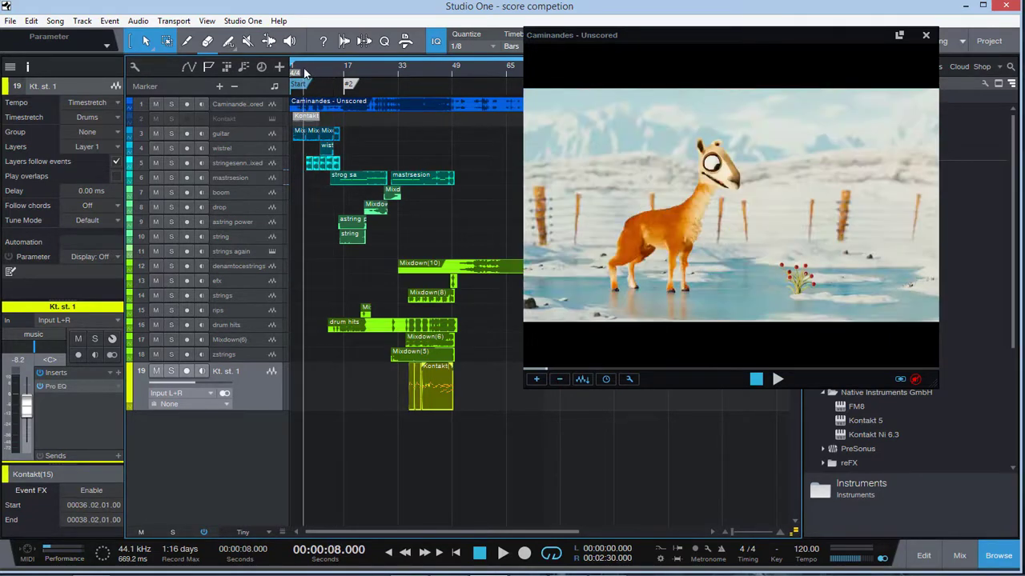
left_click(297, 72)
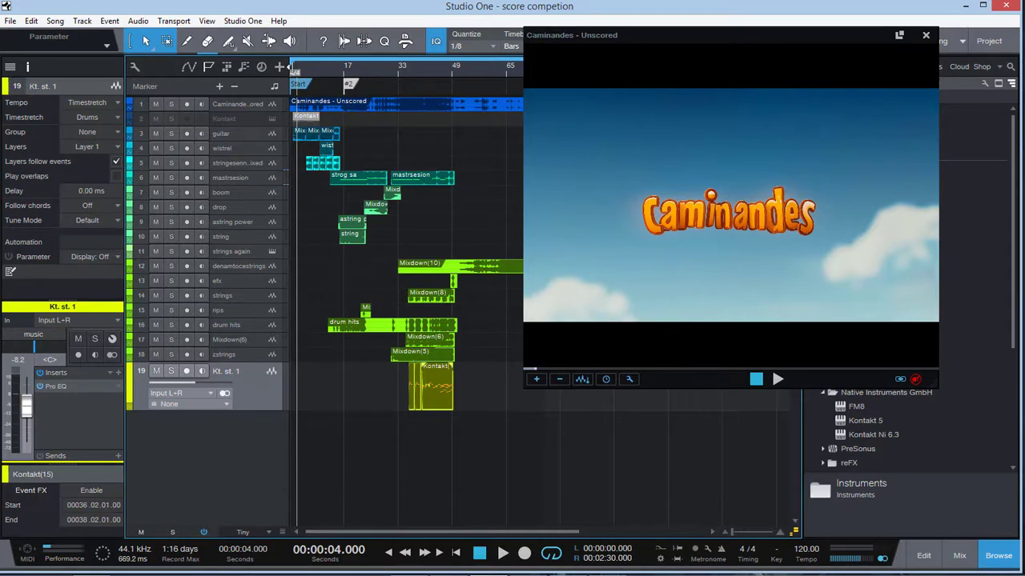
- Play the score from 2 seconds to about 14 seconds, then resume from the 32-second train shot
left_click(294, 71)
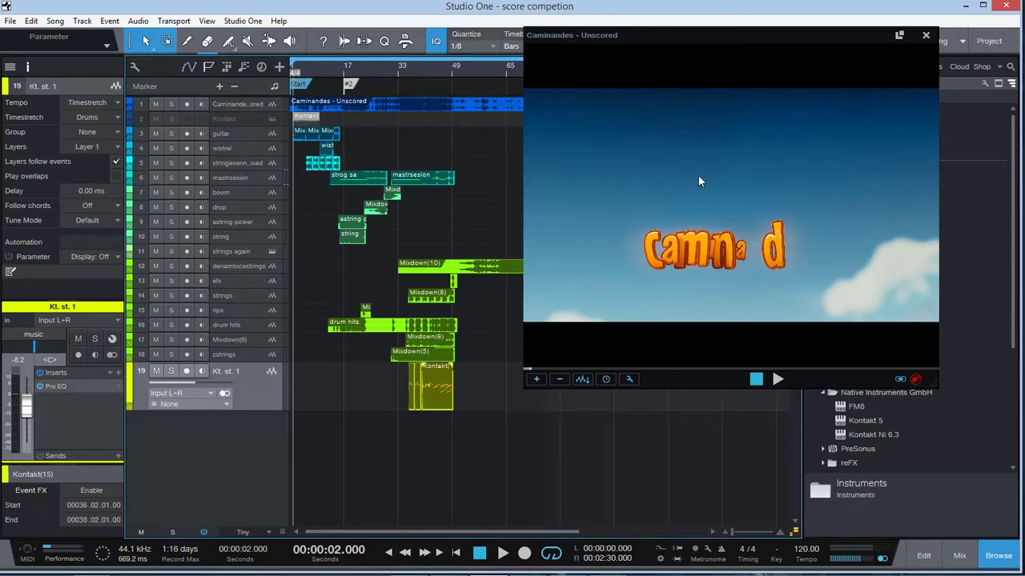
left_click_drag(716, 36, 711, 29)
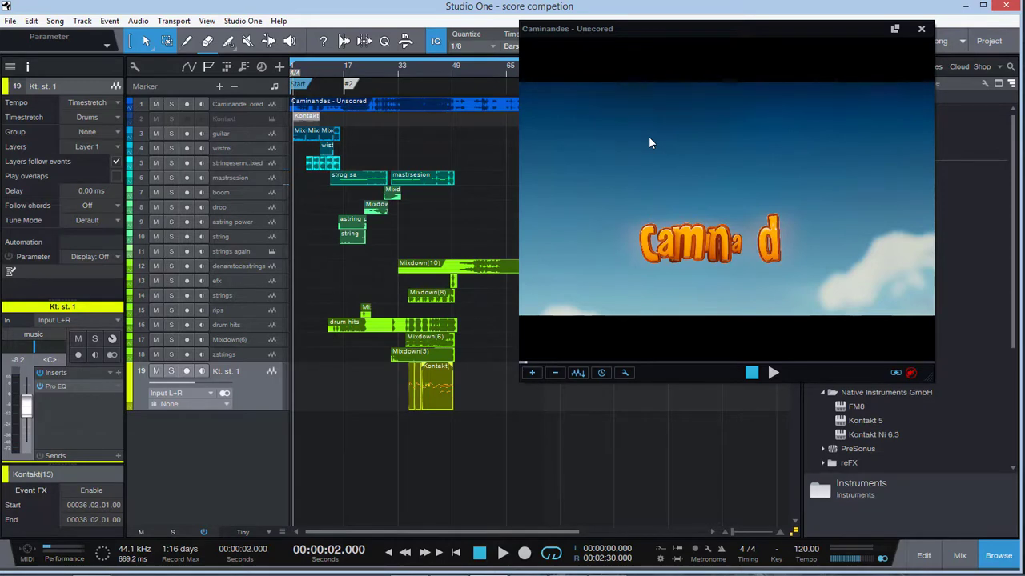
key("space")
key("space")
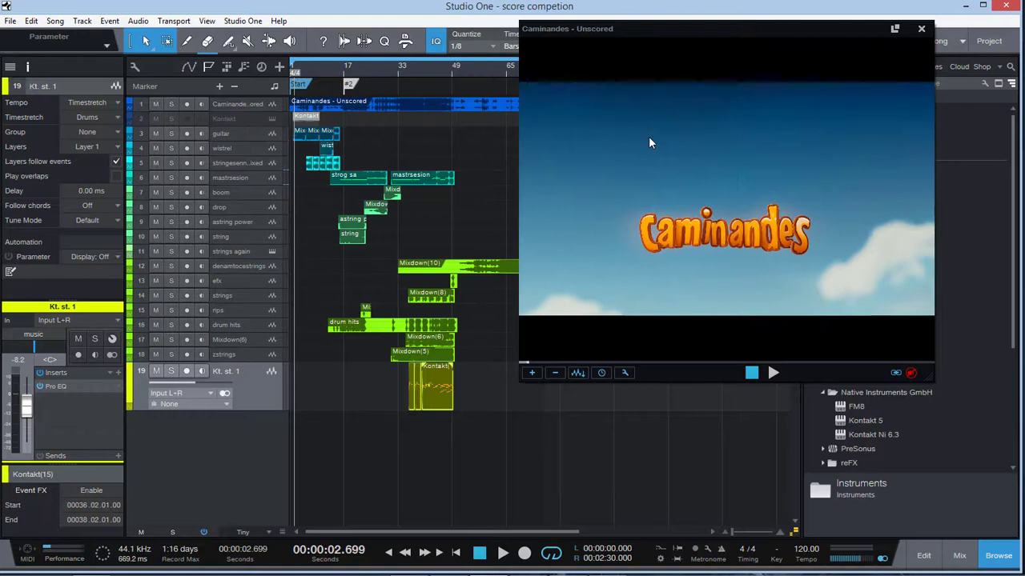
key("space")
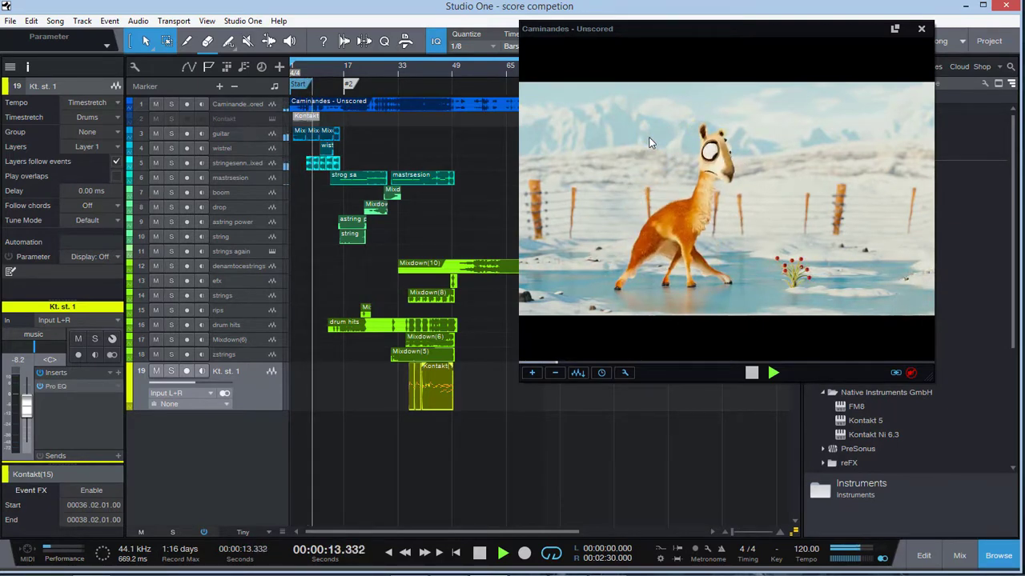
key("space")
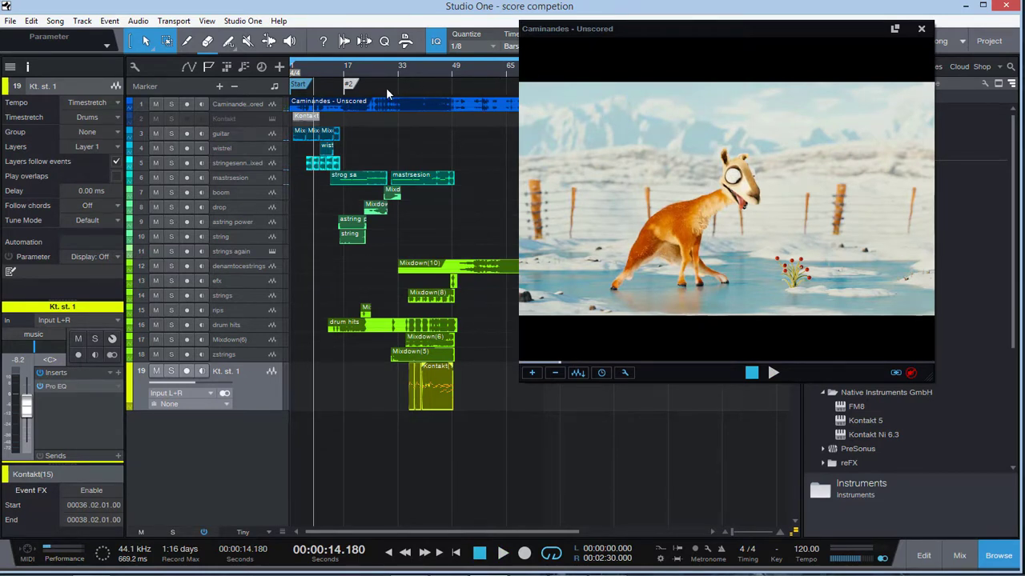
left_click(344, 68)
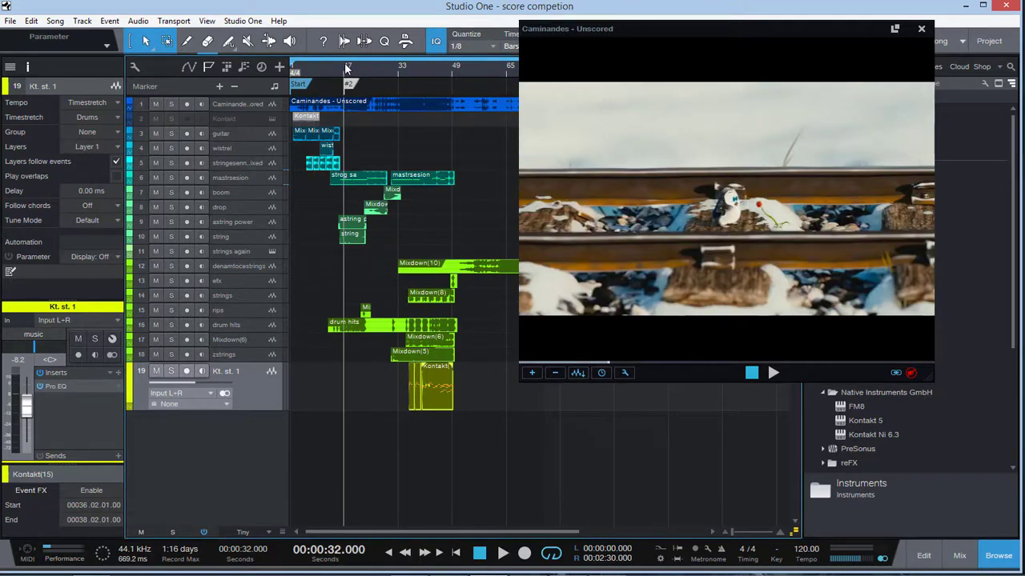
key("space")
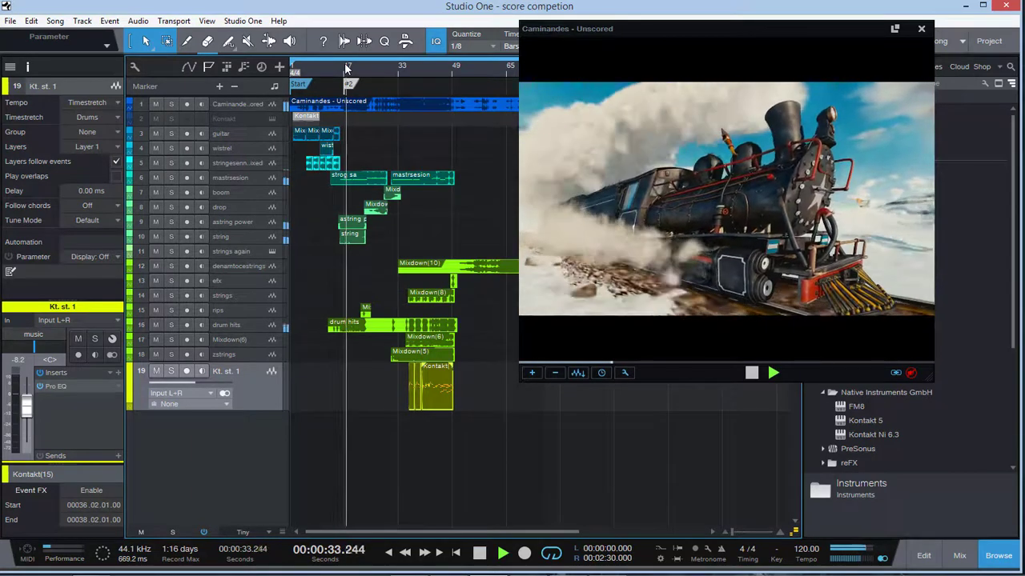
- Solo and heighten the Caminandes - Unscored track, shrink the video window, and play from 6 seconds
left_click(302, 72)
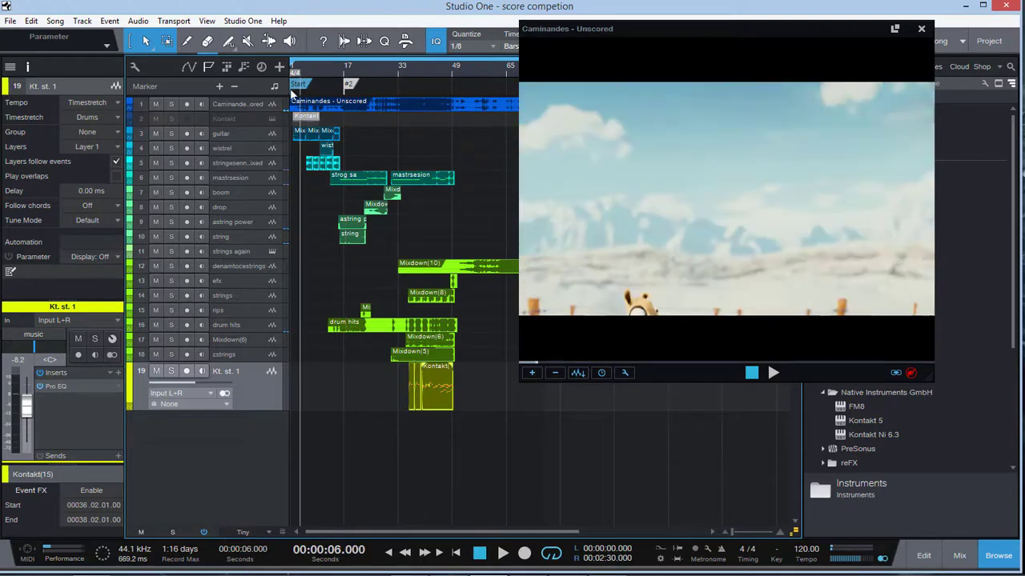
left_click(172, 104)
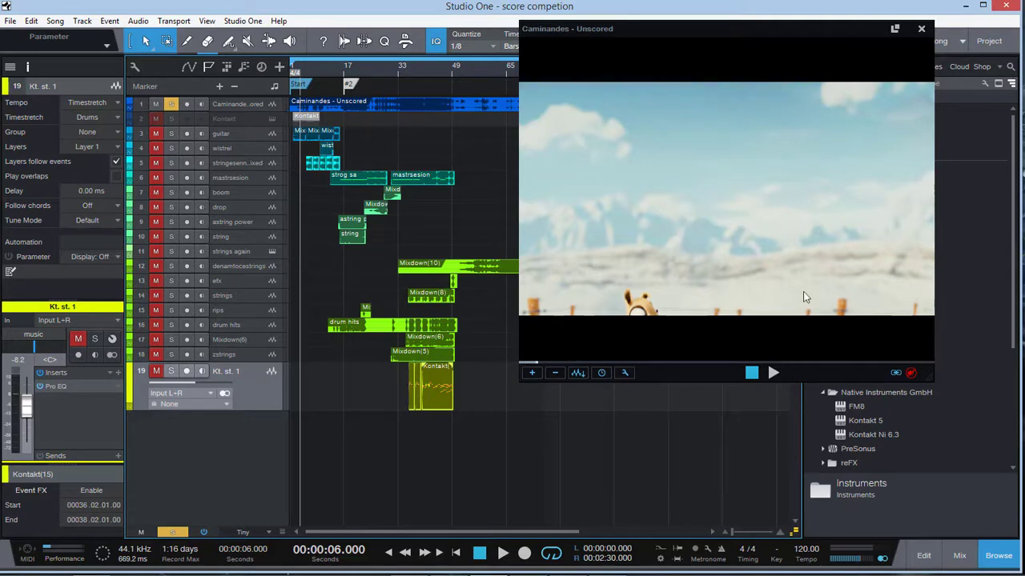
left_click_drag(929, 379, 777, 204)
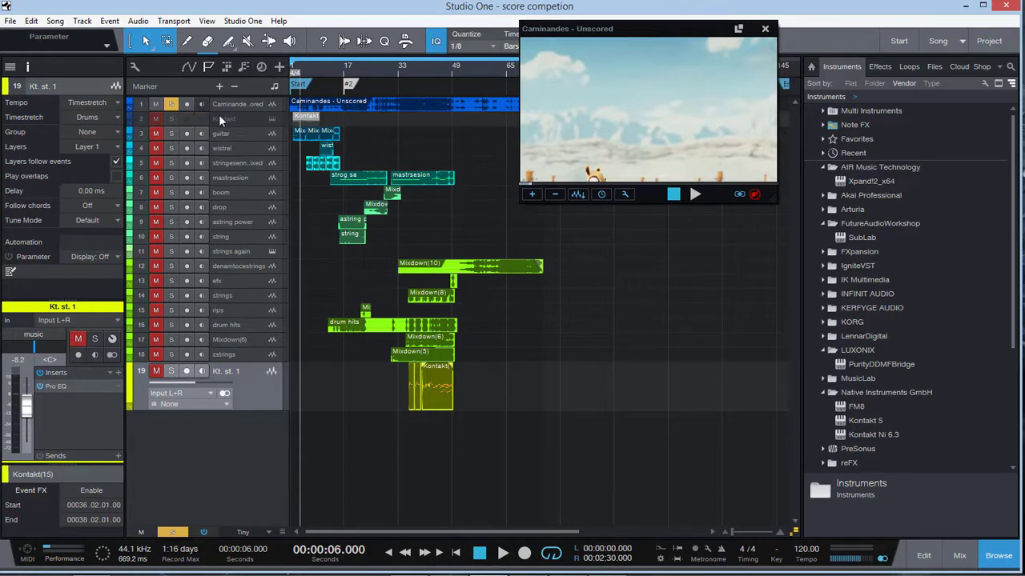
left_click_drag(243, 115, 244, 135)
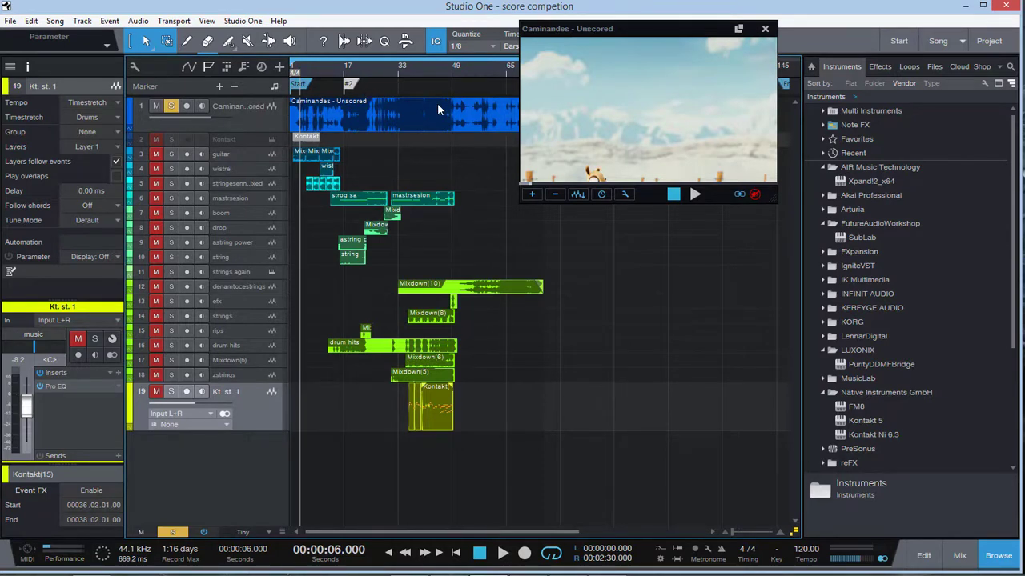
key("alt+space")
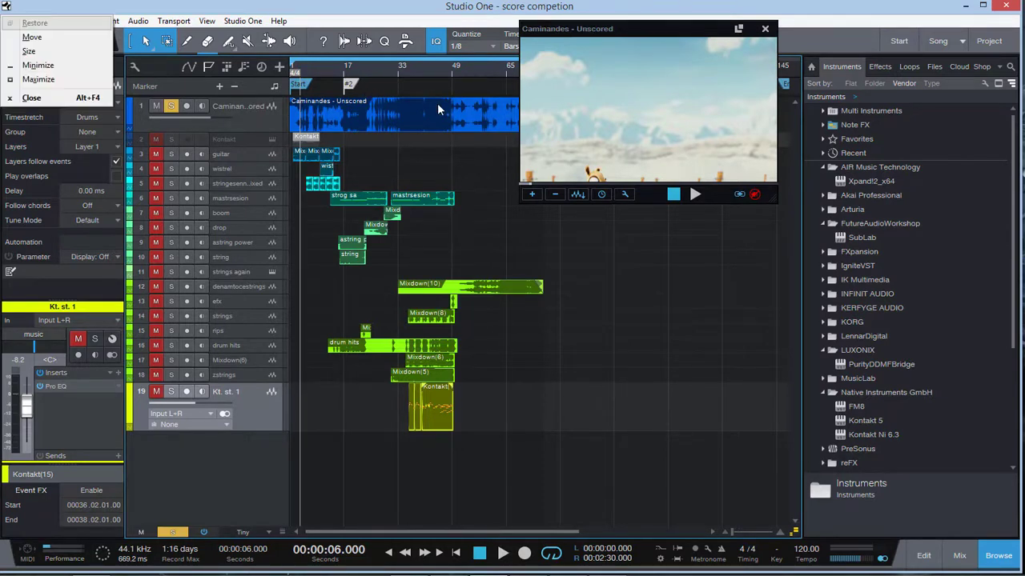
left_click(264, 116)
key("space")
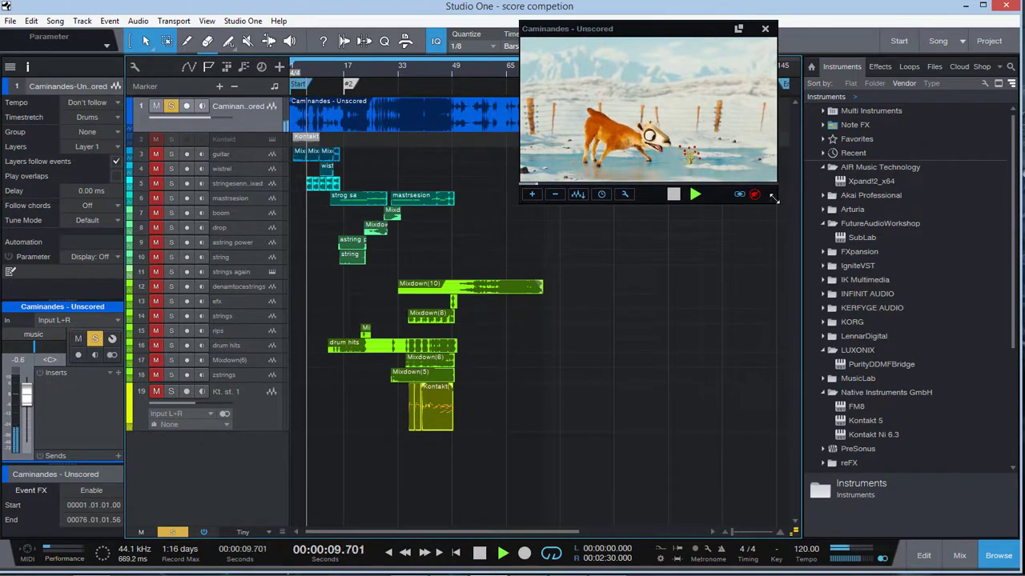
- Enlarge the video window, scrub to the penguin scene, and stop playback at 00:00:29.392
left_click_drag(776, 204, 895, 355)
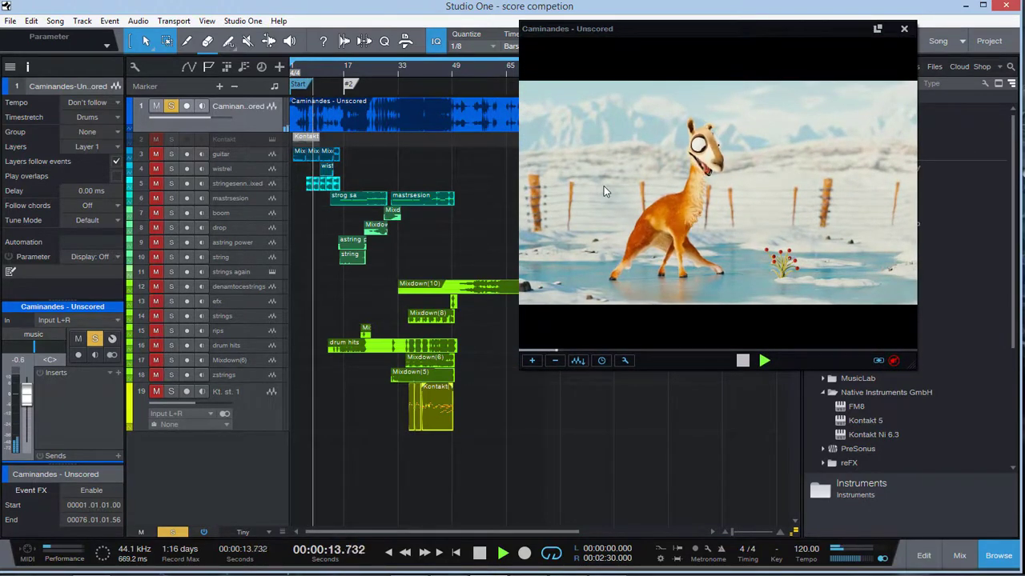
key("space")
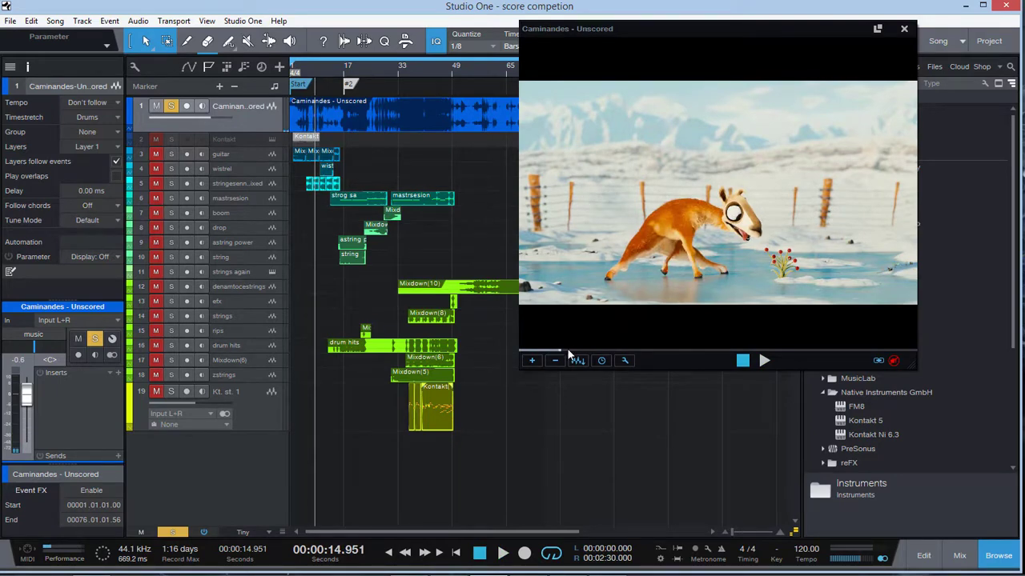
left_click(567, 352)
left_click_drag(567, 352, 581, 345)
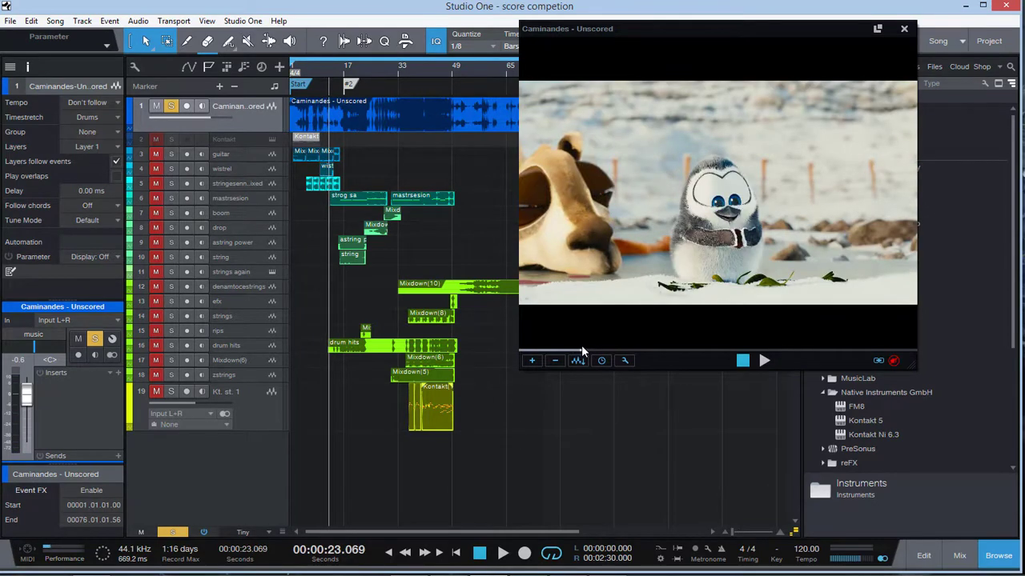
left_click_drag(581, 345, 578, 345)
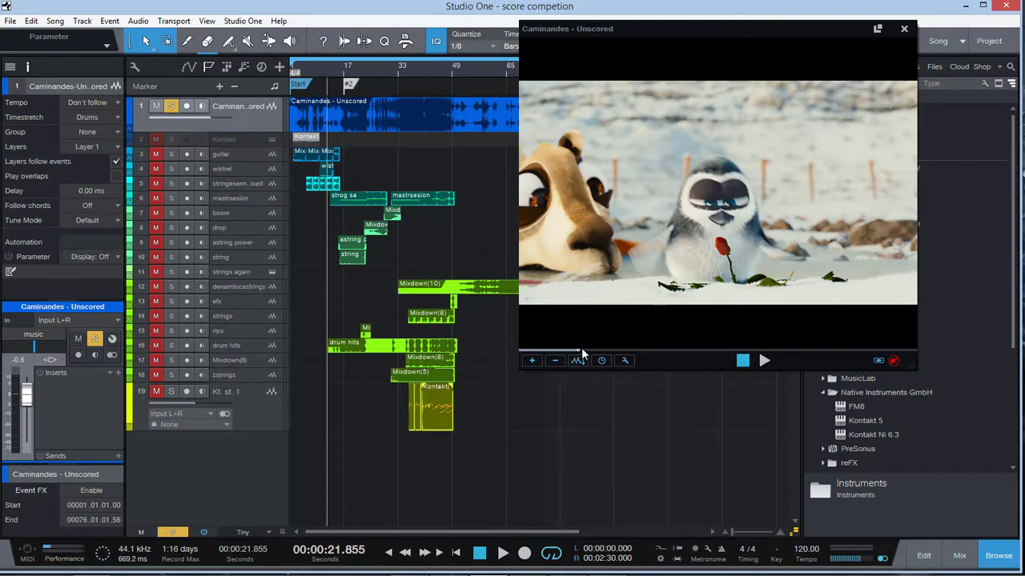
key("space")
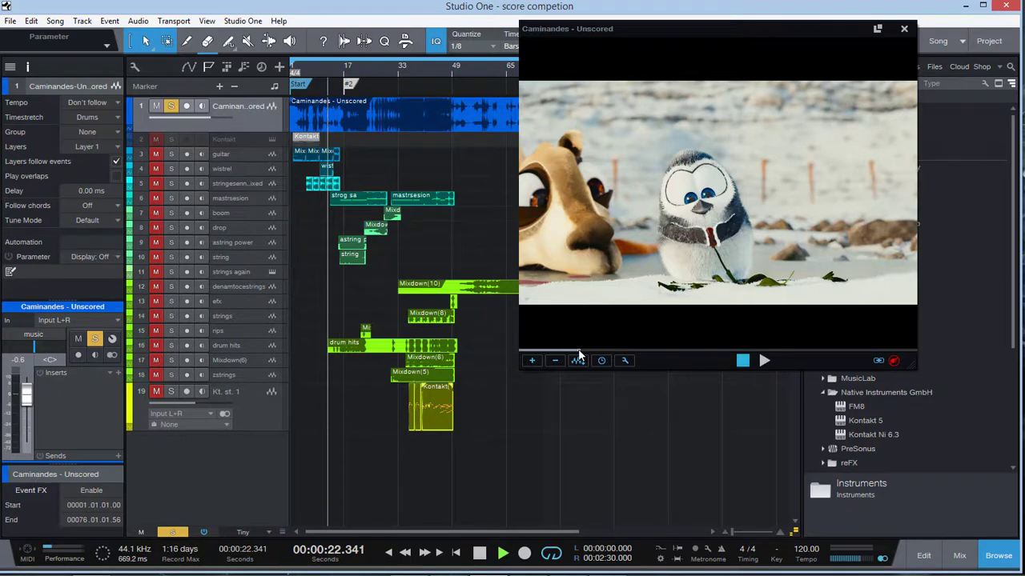
key("space")
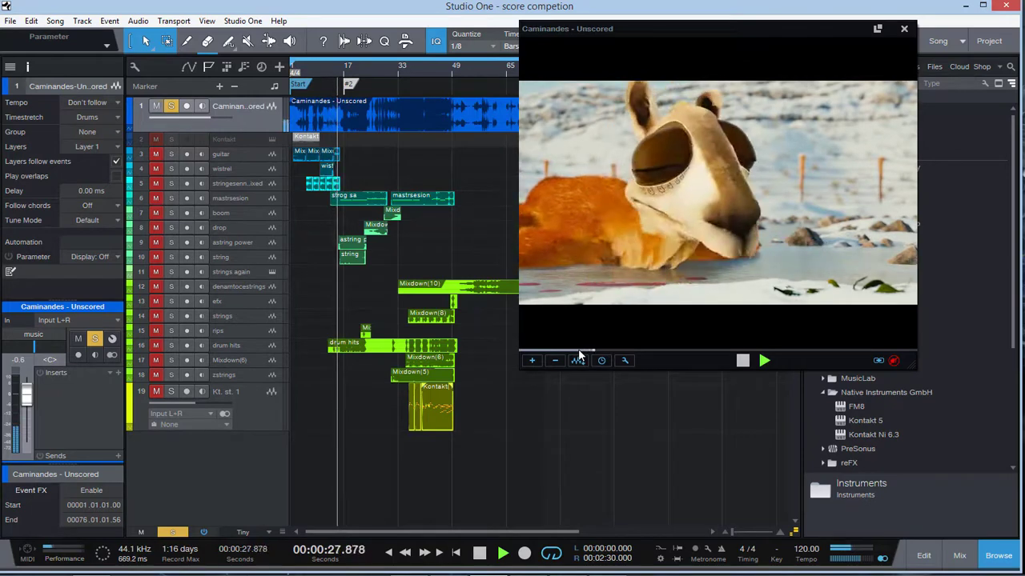
key("space")
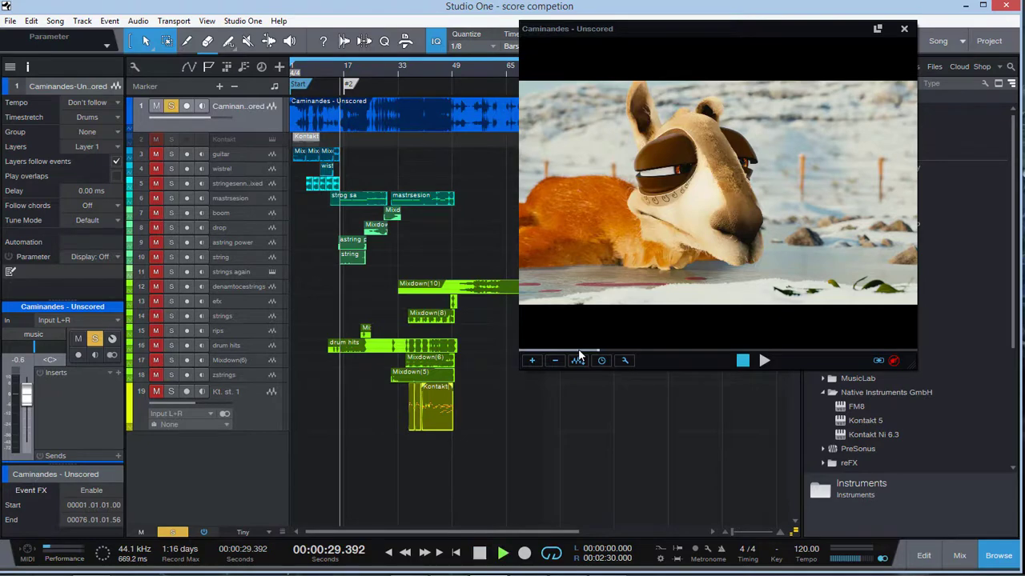
- Cue the song to 54 seconds on the llama-and-penguin scene and solo the boom track
key("space")
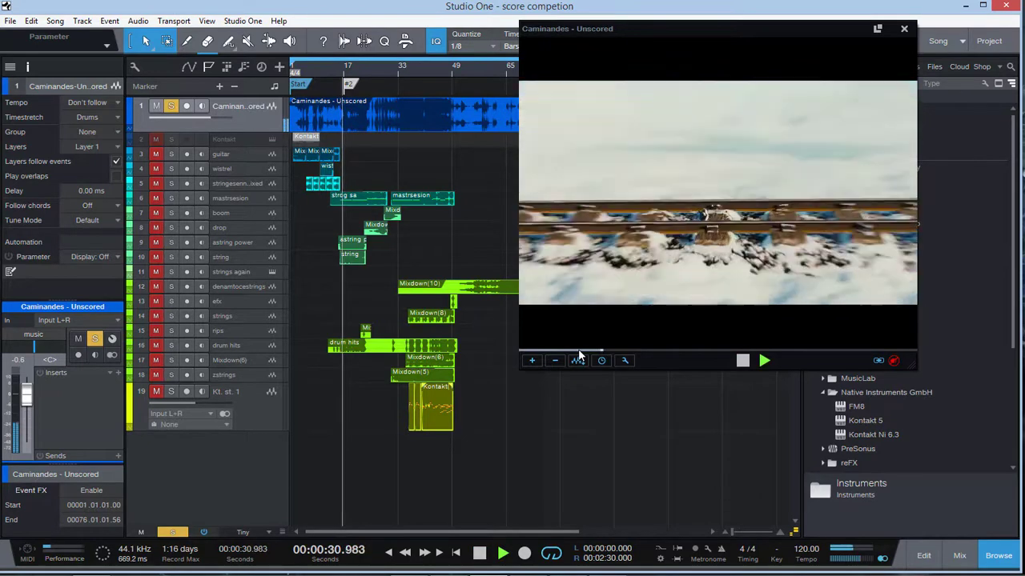
key("space")
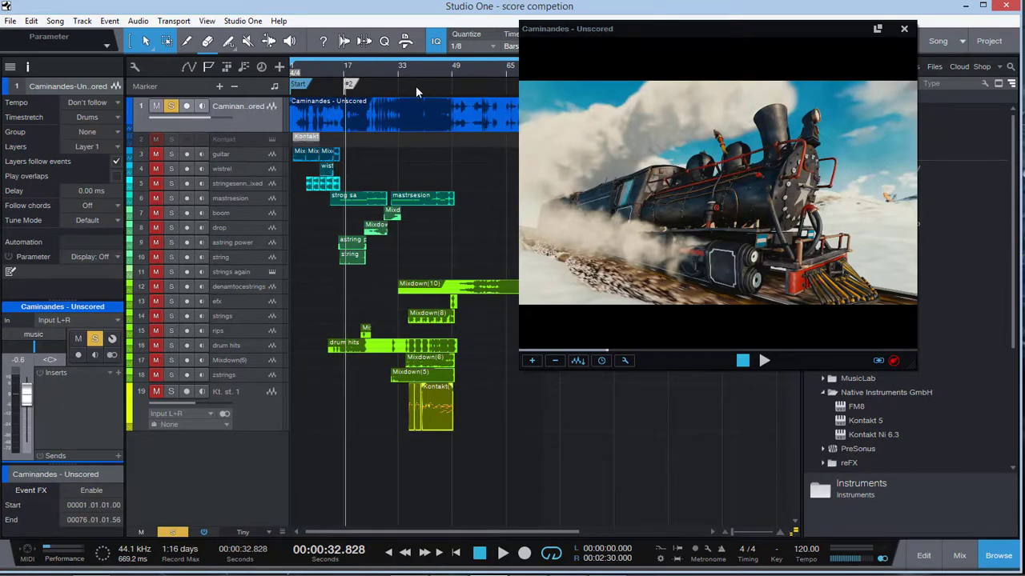
left_click(374, 63)
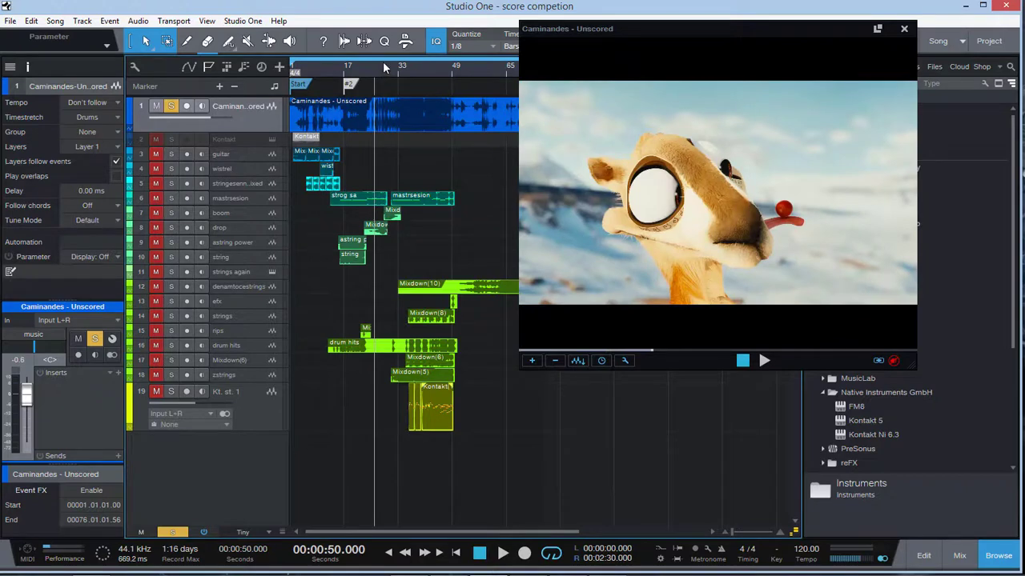
left_click(383, 63)
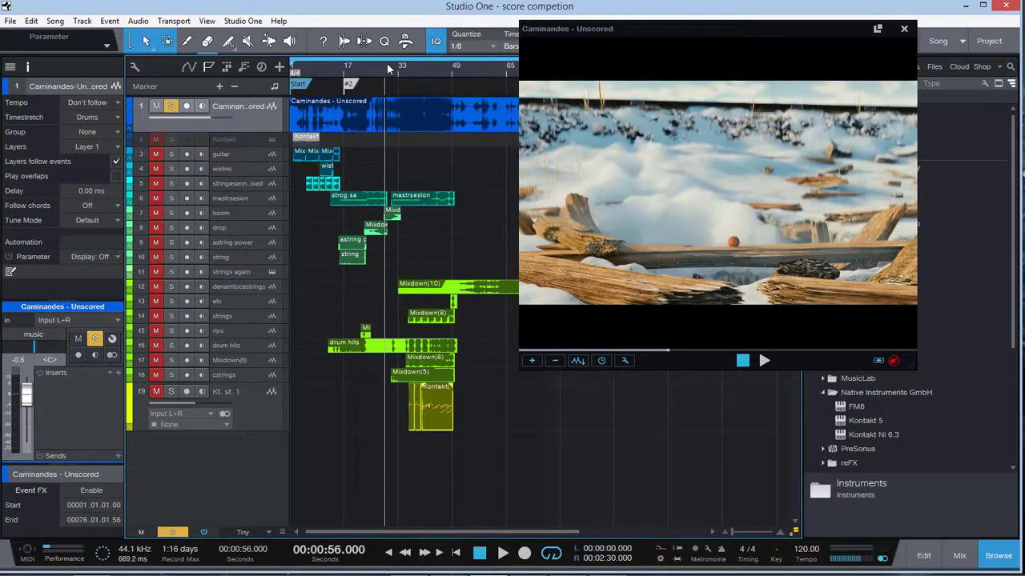
left_click(381, 65)
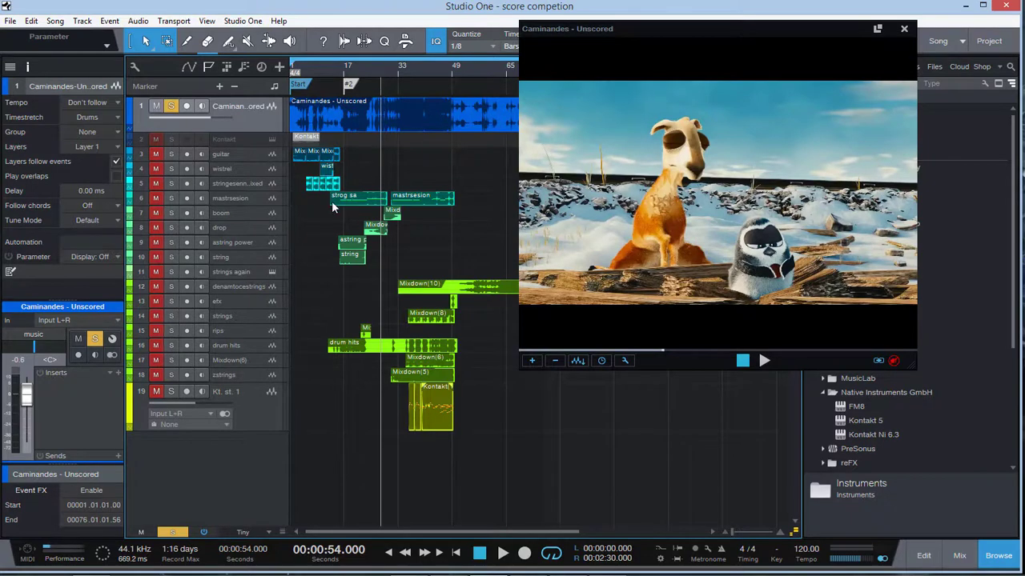
left_click(239, 213)
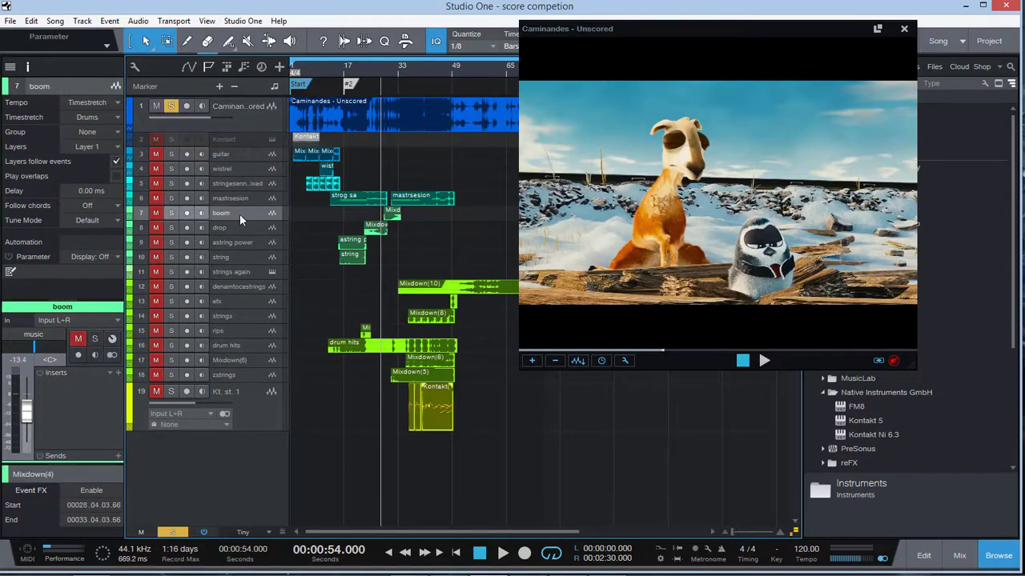
left_click(170, 213)
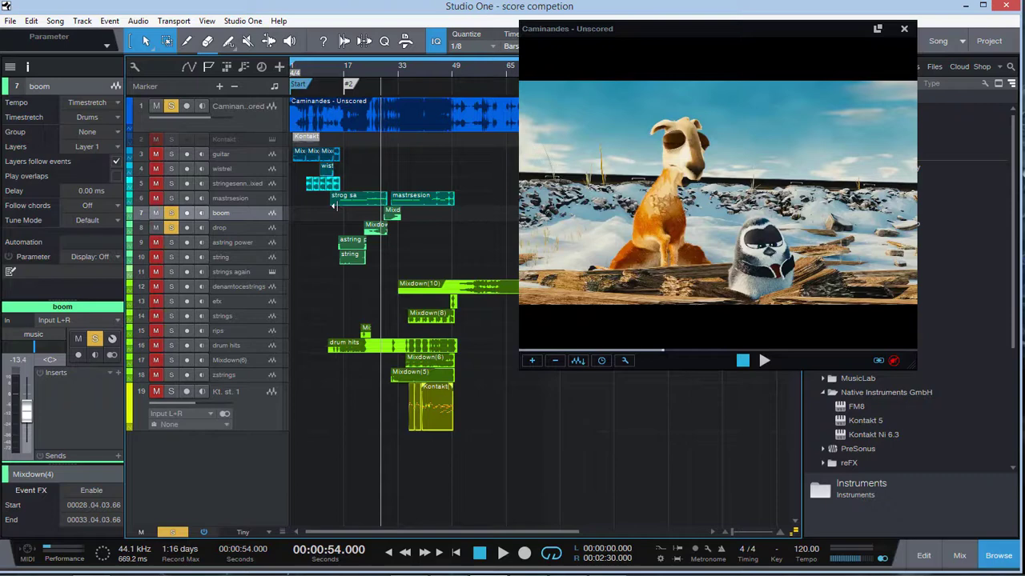
- Play the boom hits from 34 seconds, then replay from 42 seconds and stop around 45 seconds
left_click(370, 65)
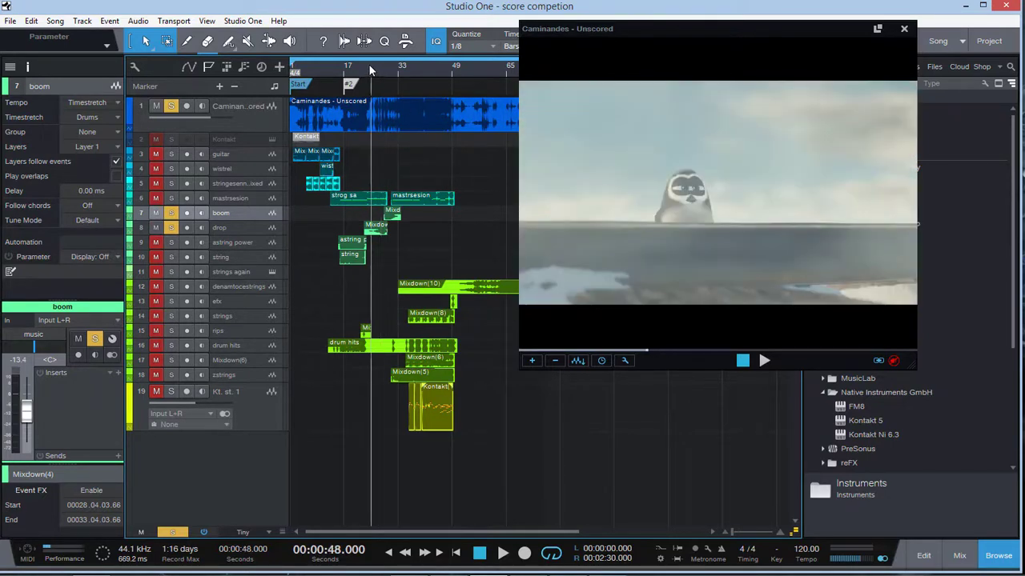
left_click(349, 63)
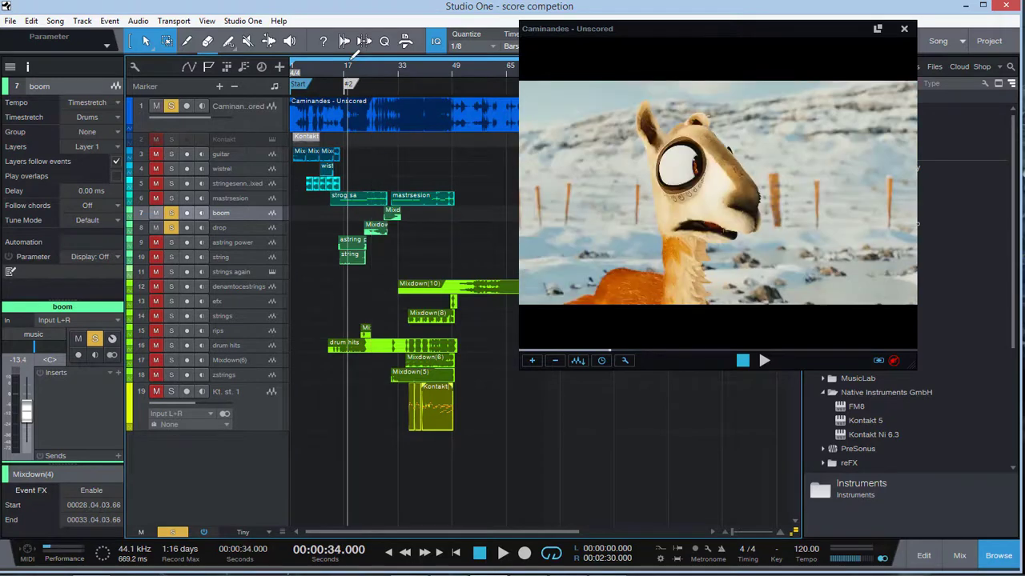
key("space")
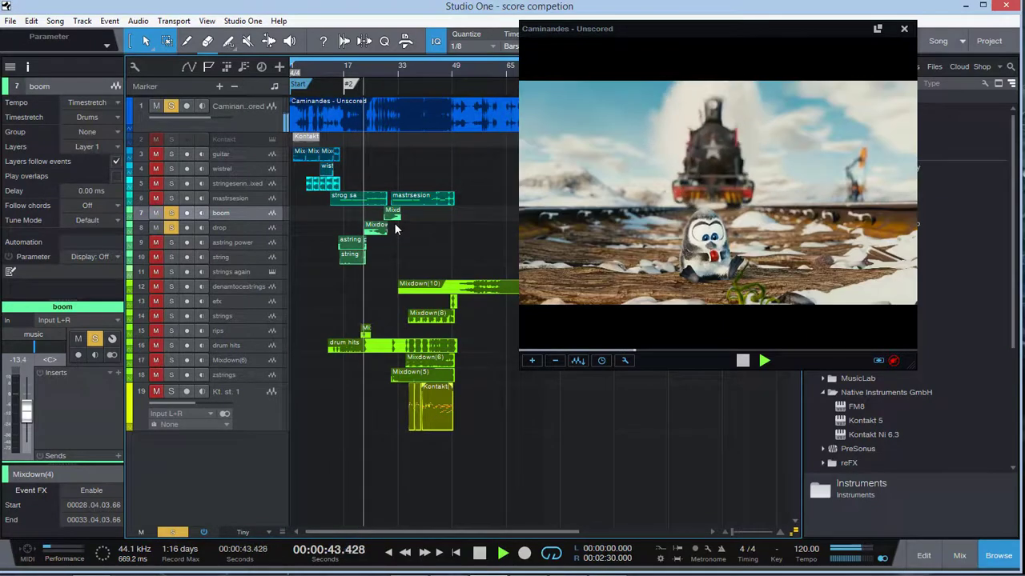
key("space")
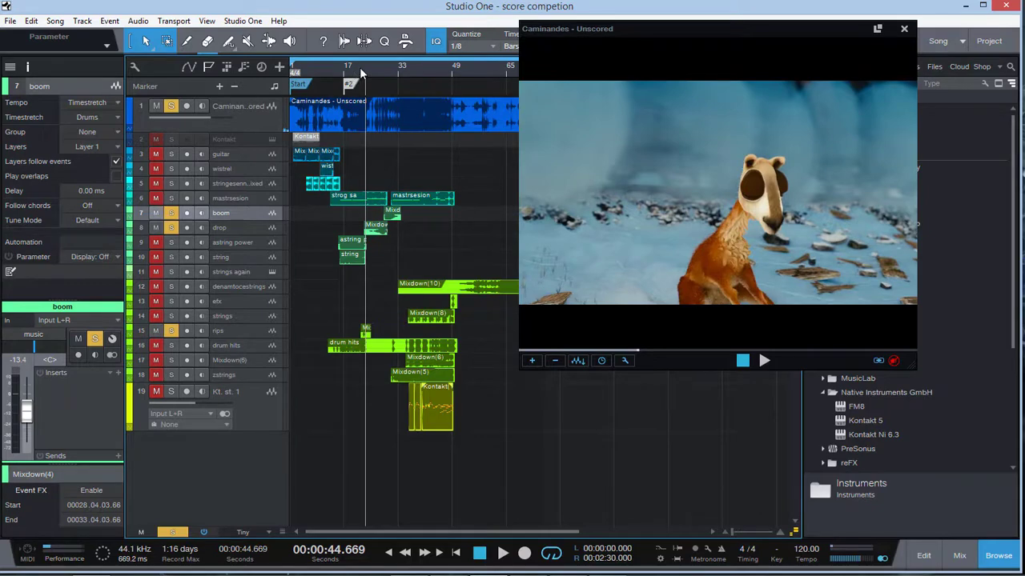
left_click(360, 67)
key("space")
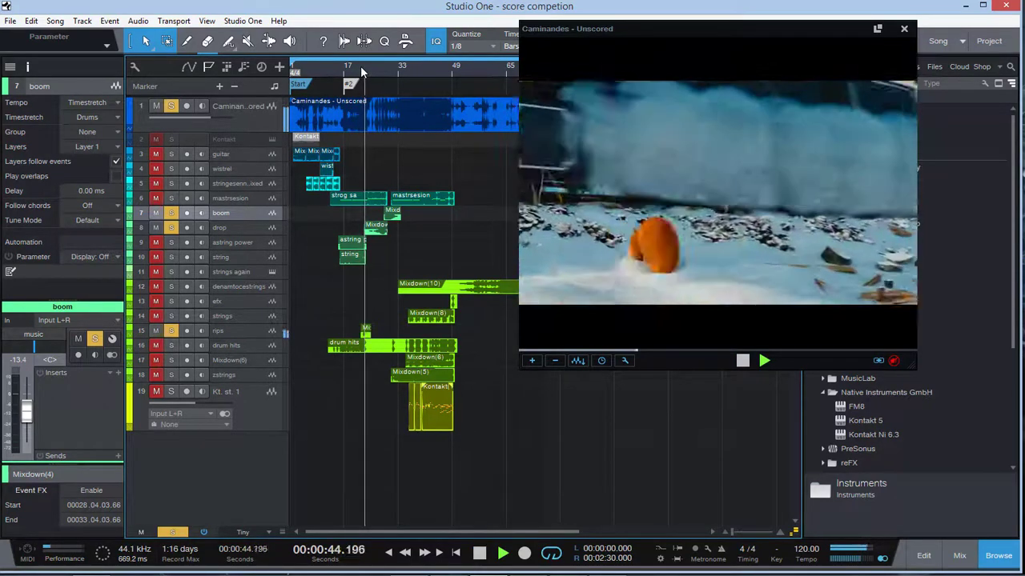
key("space")
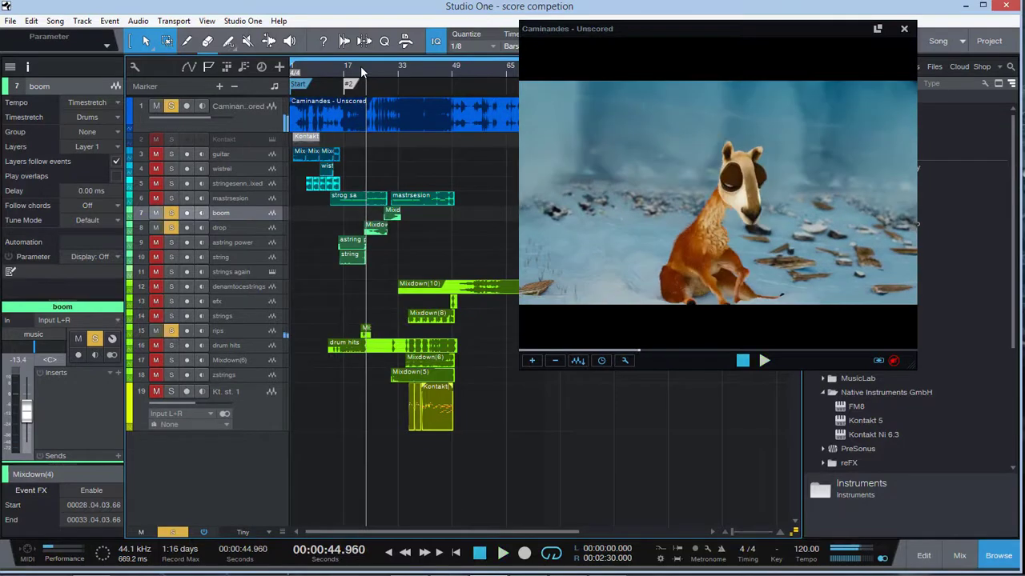
- Raise the rips track fader to +3.9 dB and play it back from 42 seconds
left_click(254, 333)
left_click_drag(29, 401, 28, 392)
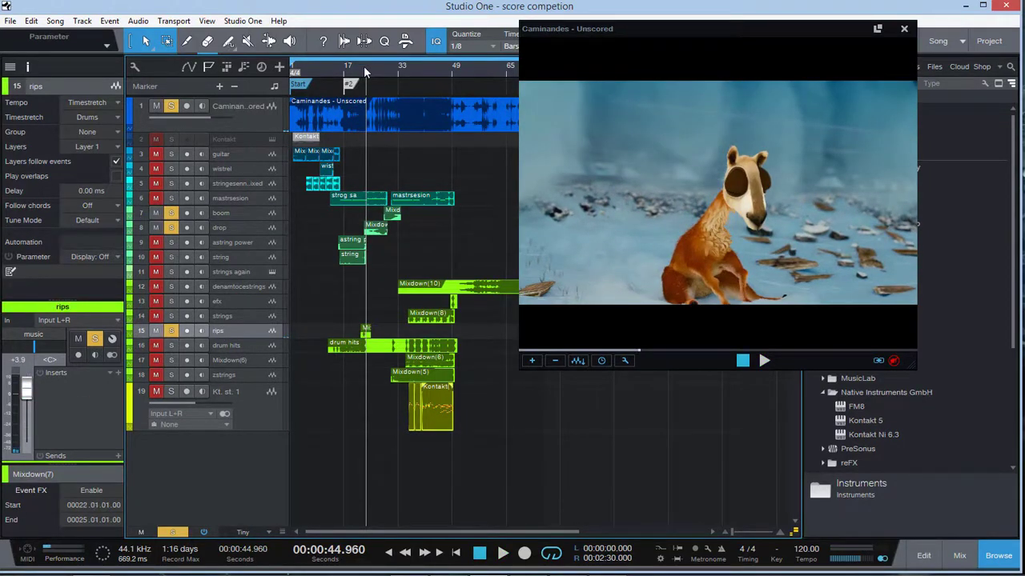
left_click(364, 67)
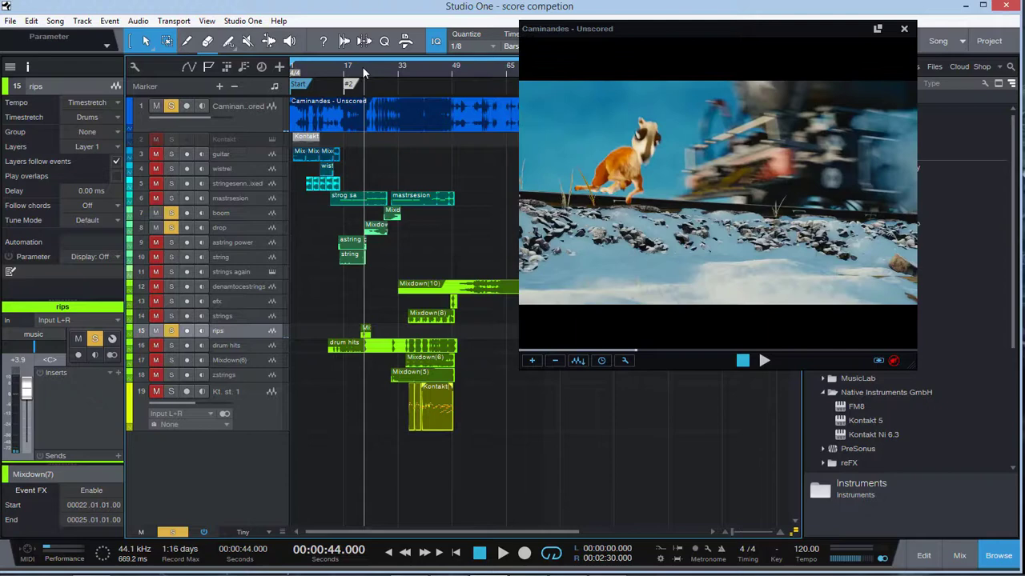
left_click(360, 70)
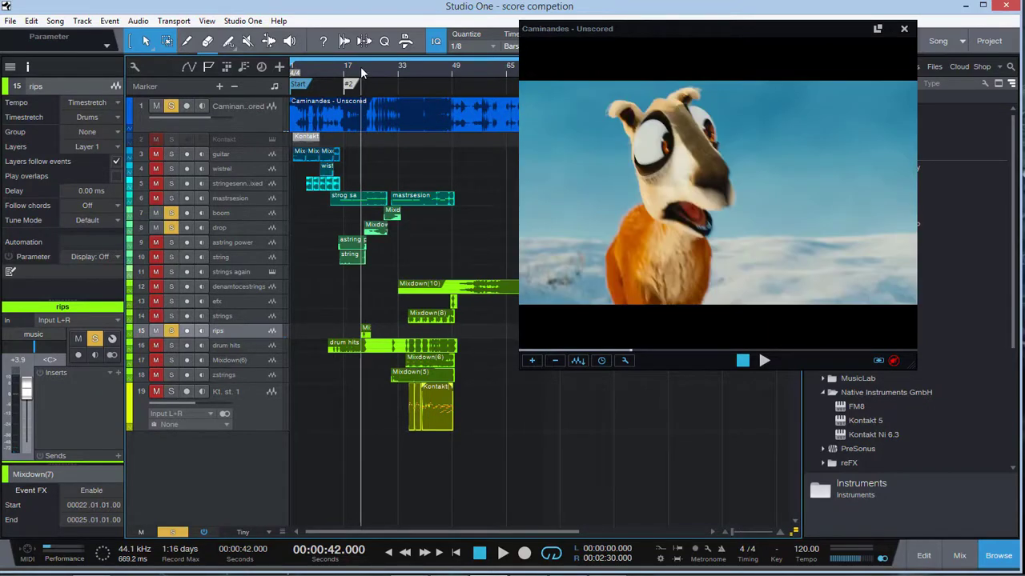
key("space")
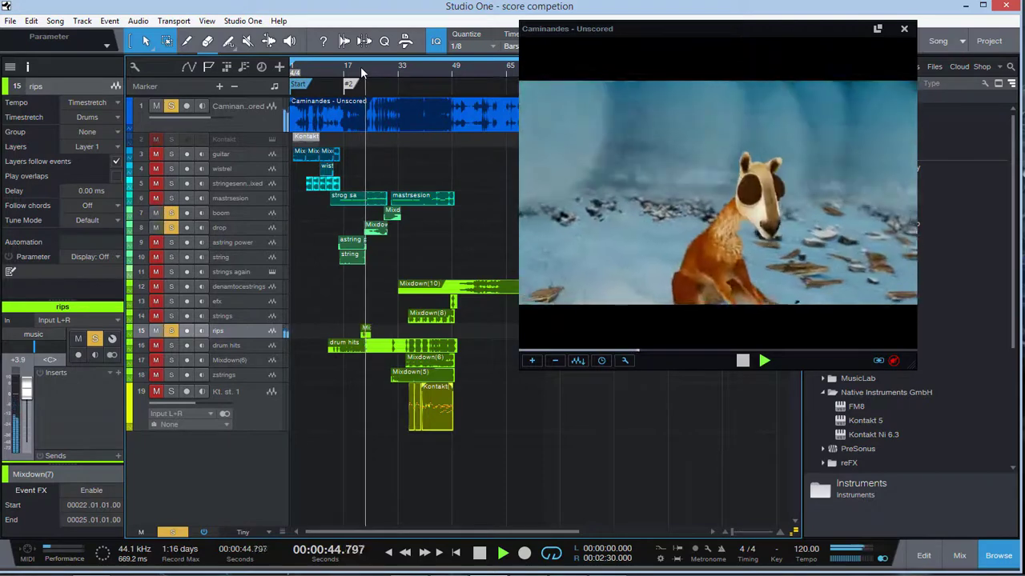
key("space")
- Mute the Caminandes trailer audio, play from 40 seconds, and park the song at 44 seconds
left_click(157, 106)
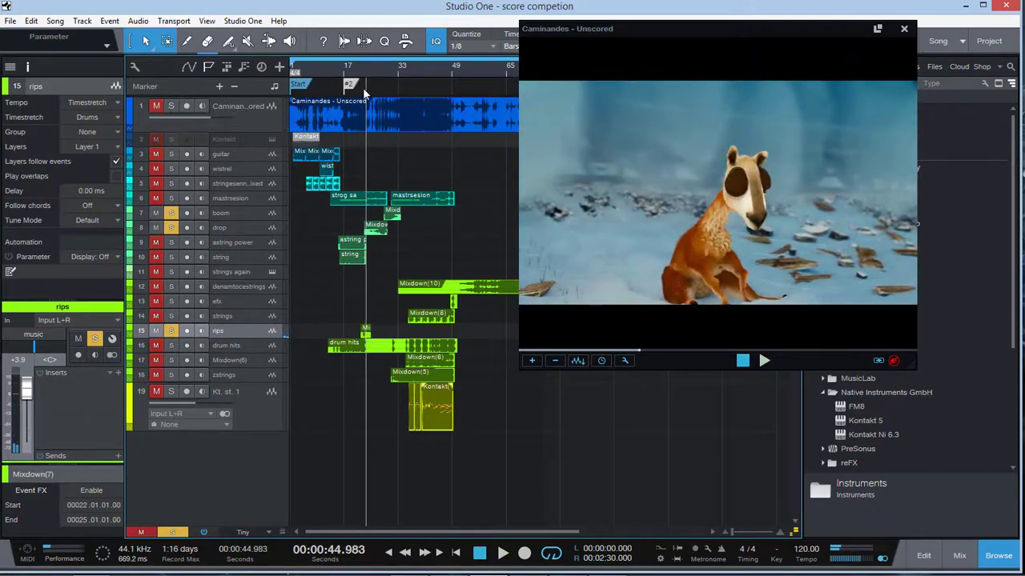
left_click(363, 69)
left_click(357, 67)
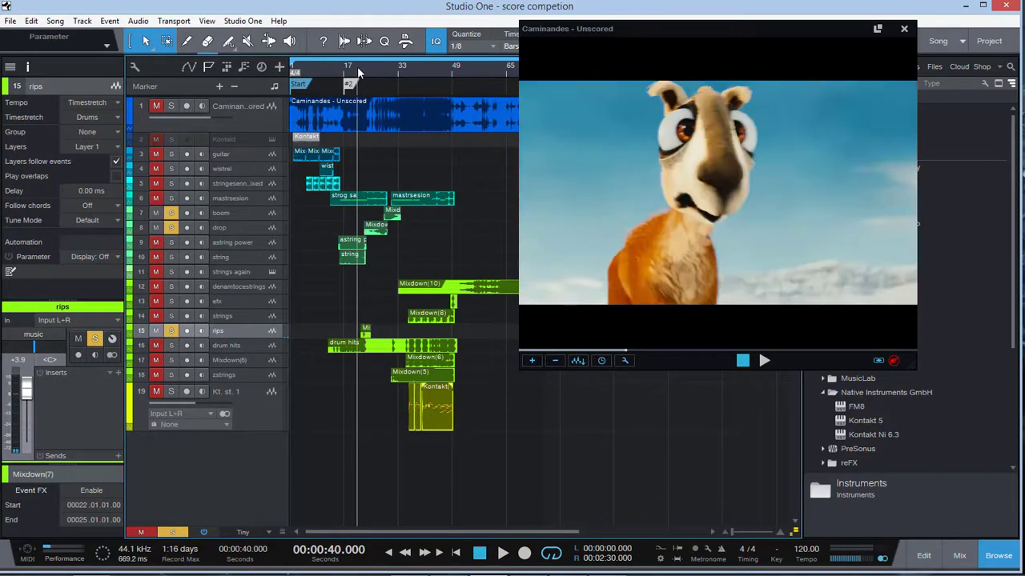
key("space")
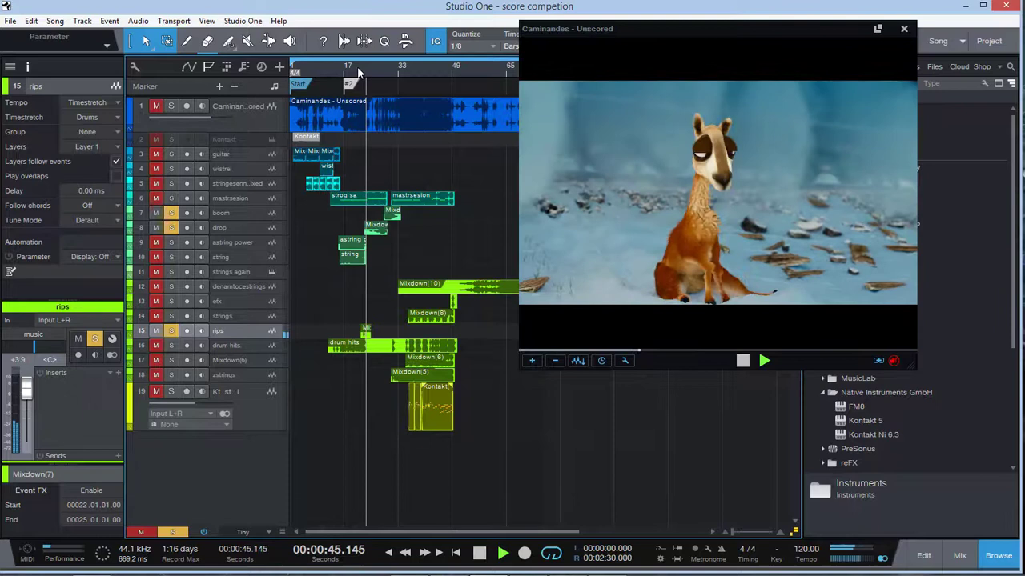
key("space")
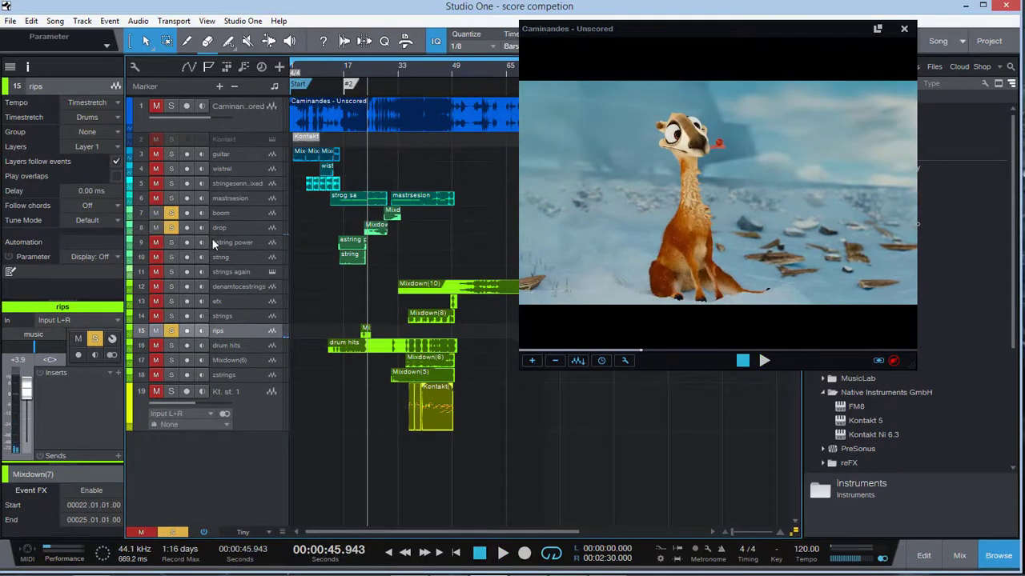
left_click(361, 69)
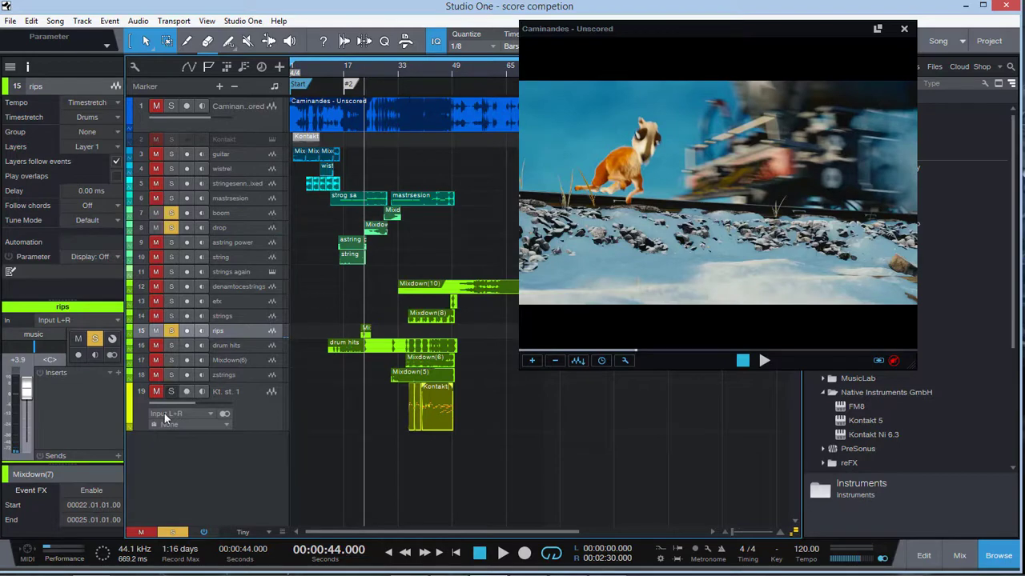
- Unmute and solo the Caminandes trailer audio track and cue the song to 50 seconds
left_click(156, 106)
left_click(171, 106)
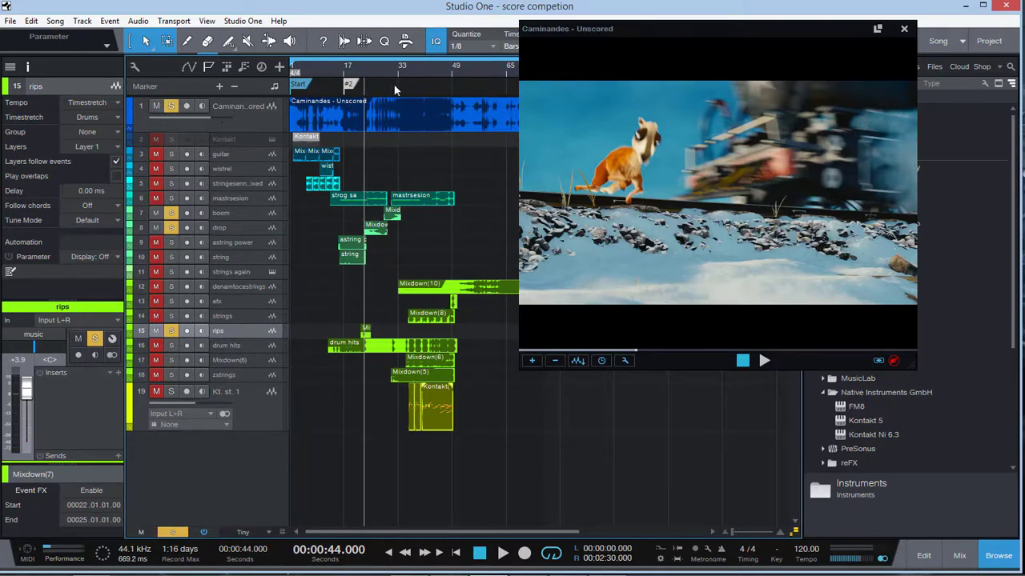
left_click(372, 77)
left_click(379, 68)
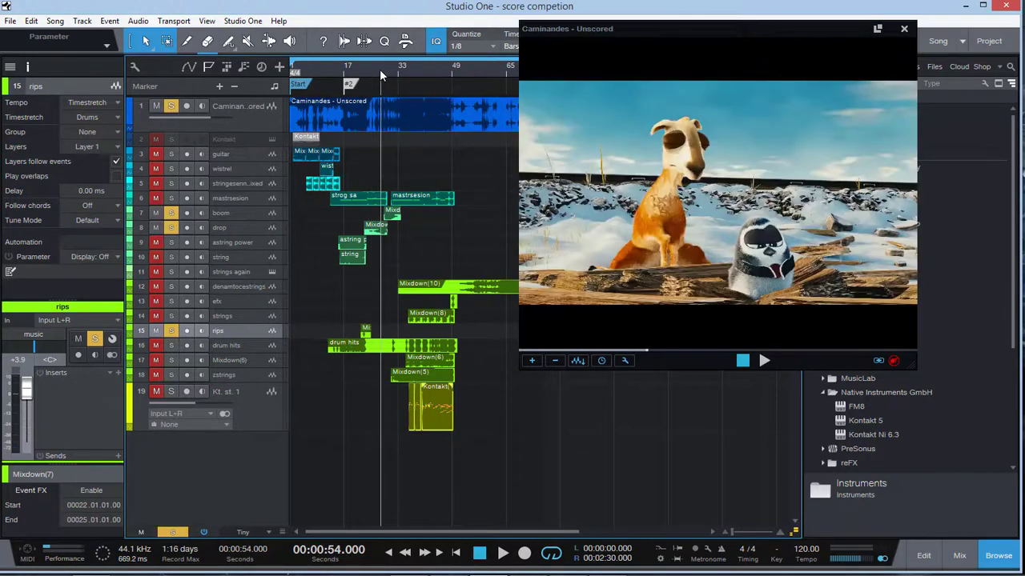
left_click(386, 69)
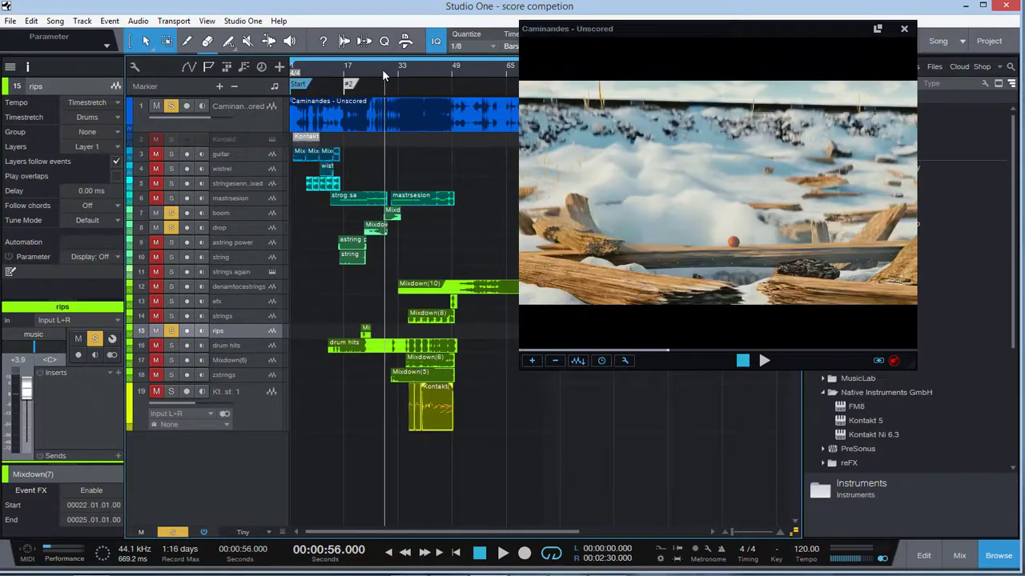
left_click(382, 69)
left_click(374, 70)
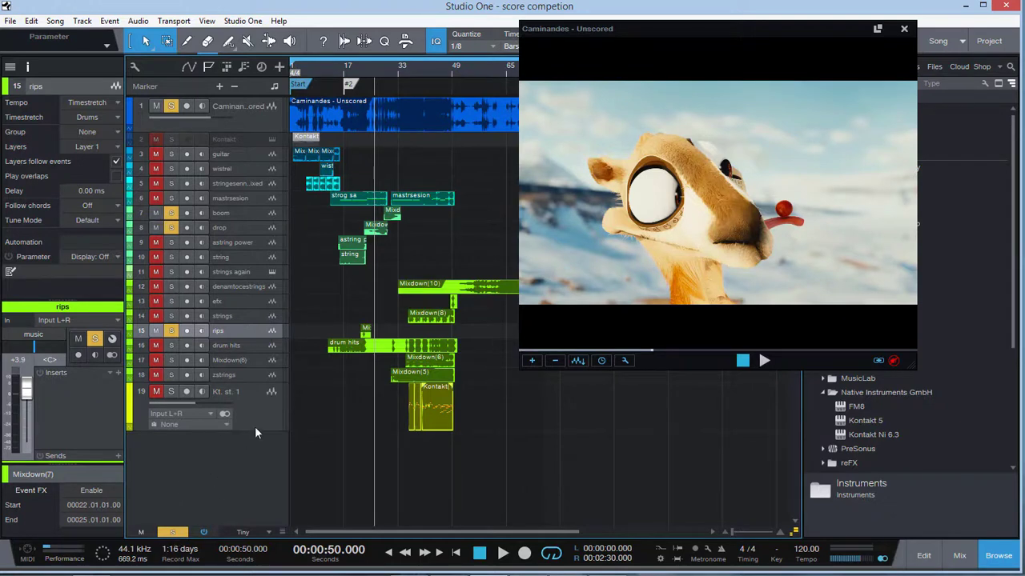
- Clear all solos and play the score from 50 seconds, stopping at 00:00:55.890
left_click(179, 534)
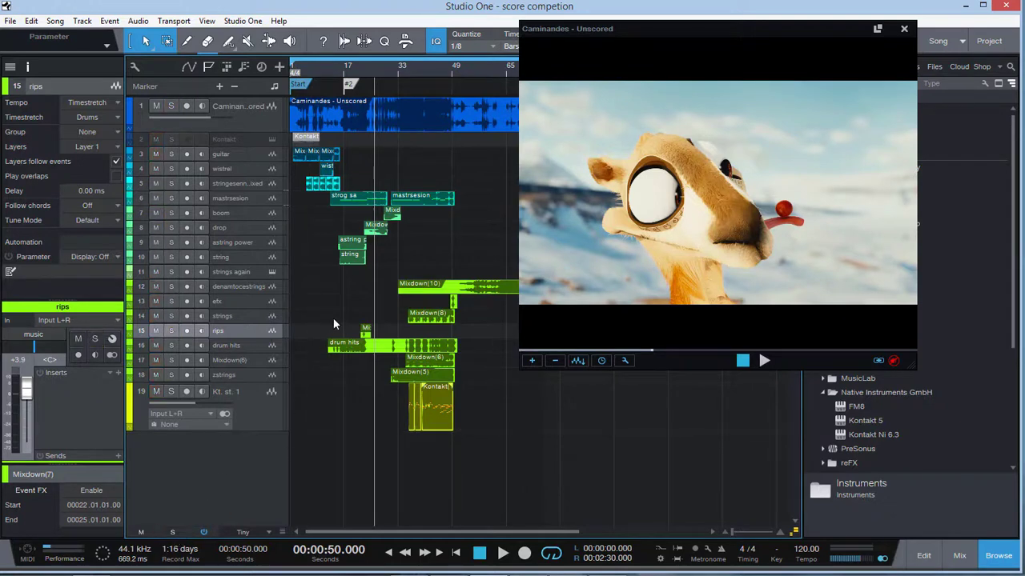
key("space")
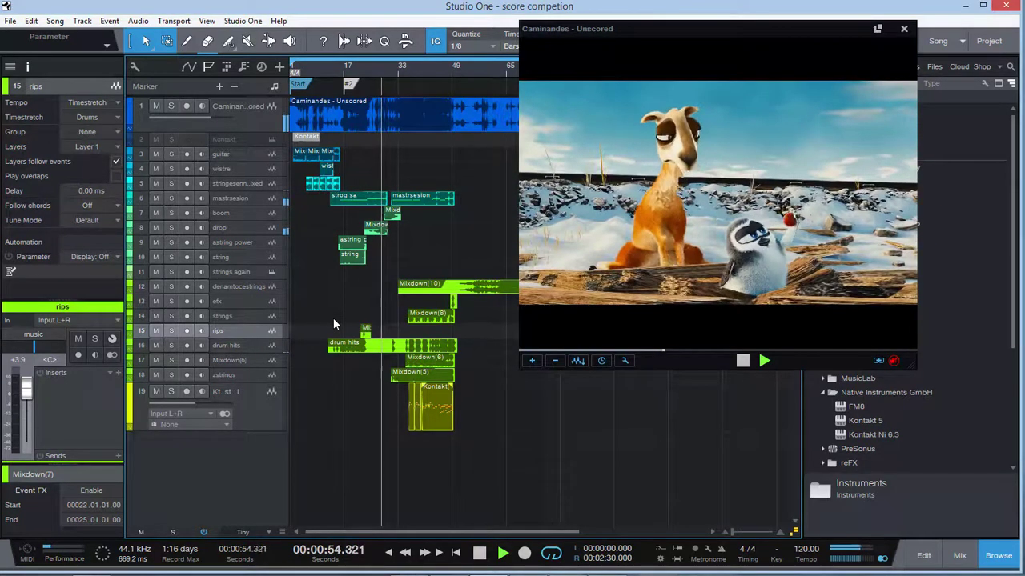
key("space")
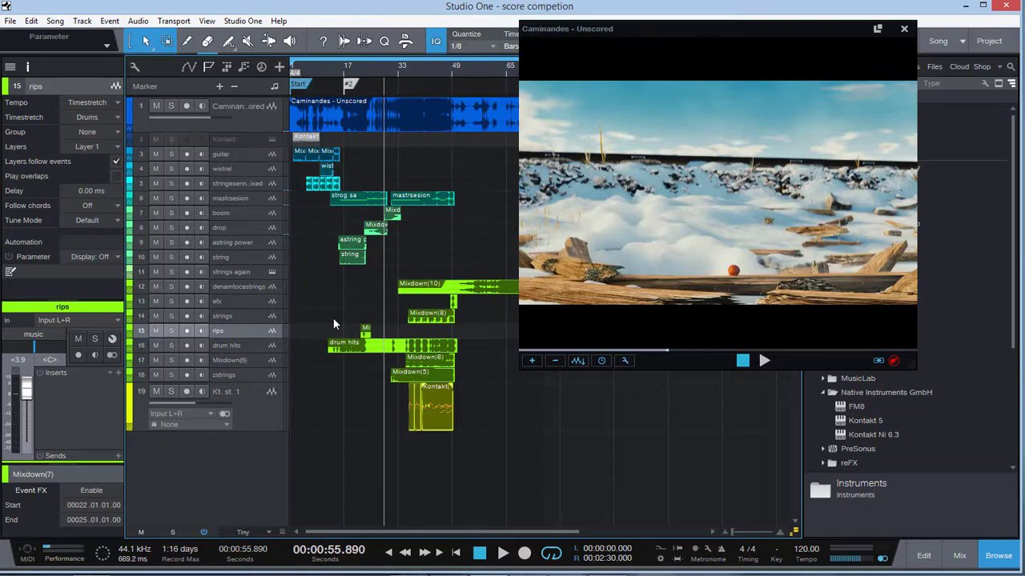
- Solo the drop track and play it against the video from 46 seconds
left_click(237, 228)
left_click(170, 227)
left_click(369, 69)
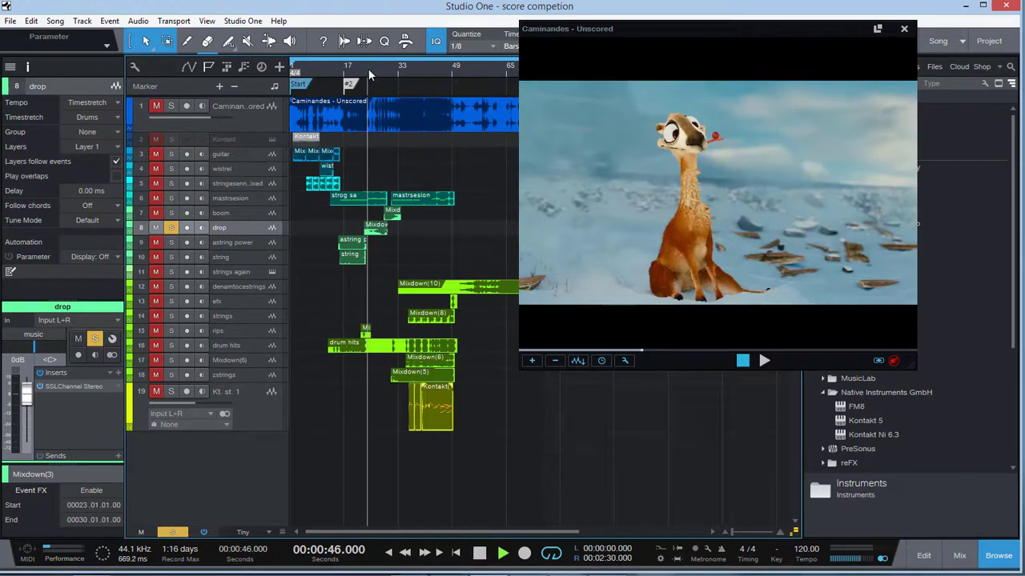
key("space")
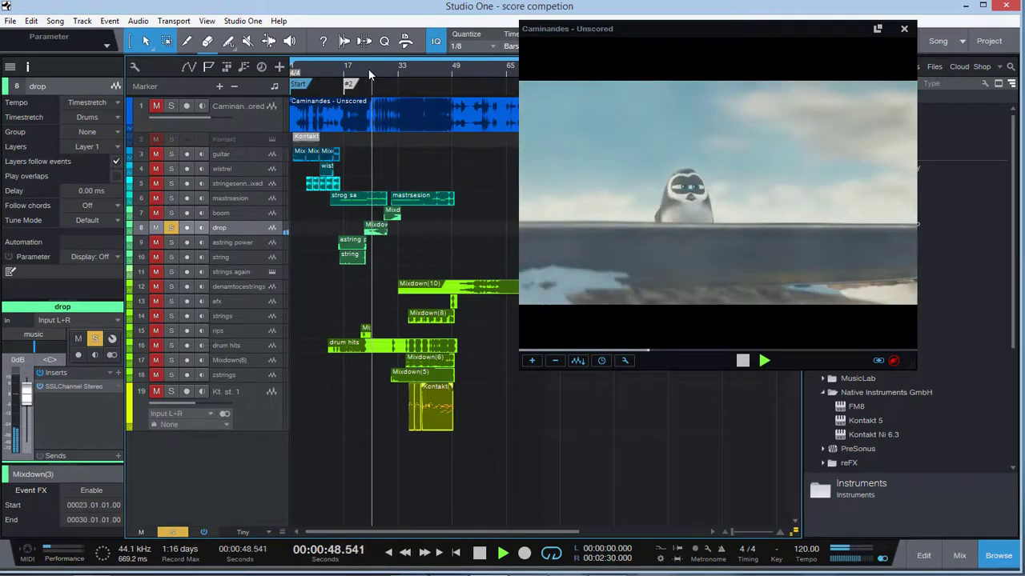
key("space")
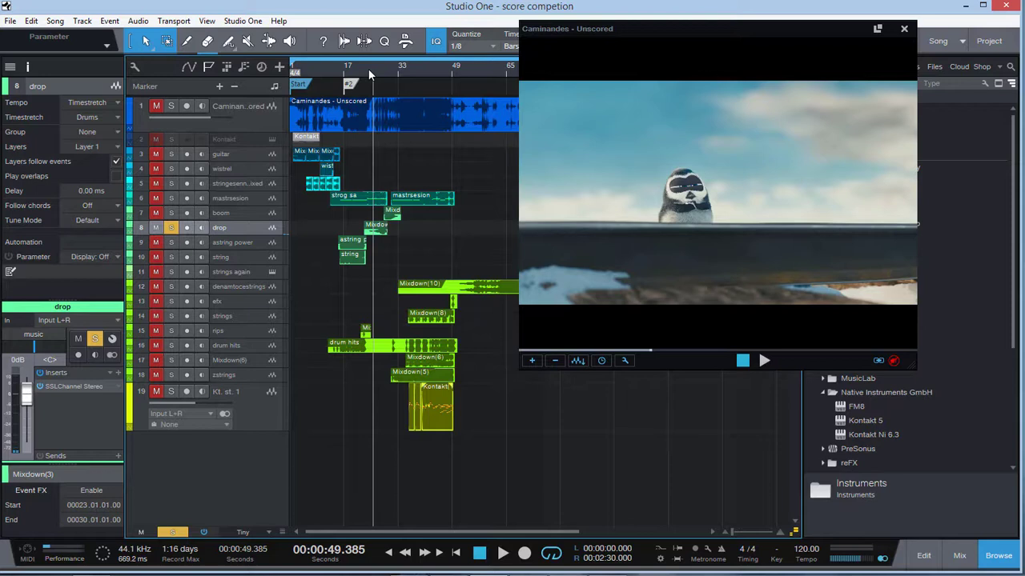
key("space")
key("space")
- Add the mastrsesion and boom tracks to the solos during playback, stopping at 00:00:59.367
left_click(170, 197)
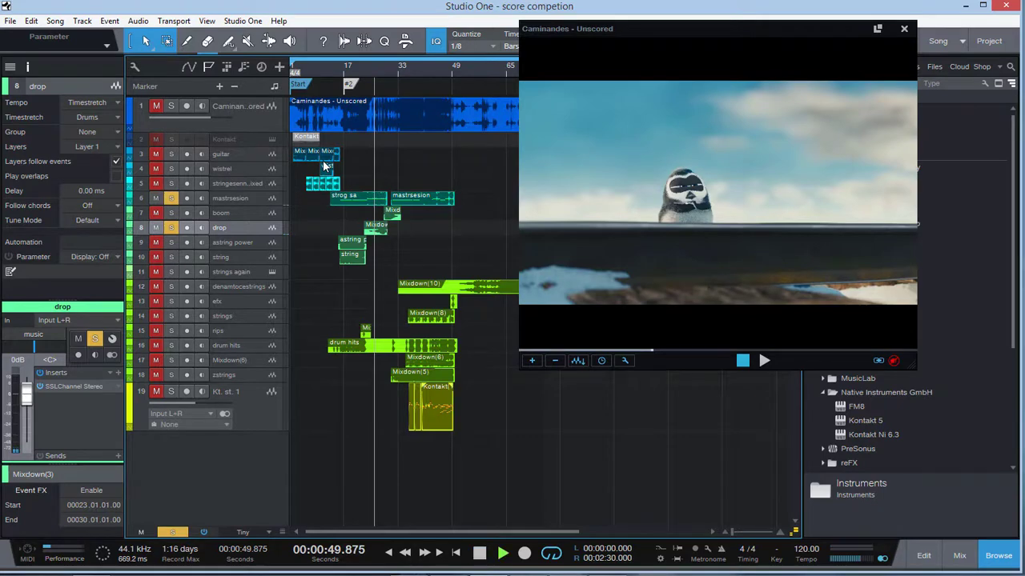
key("space")
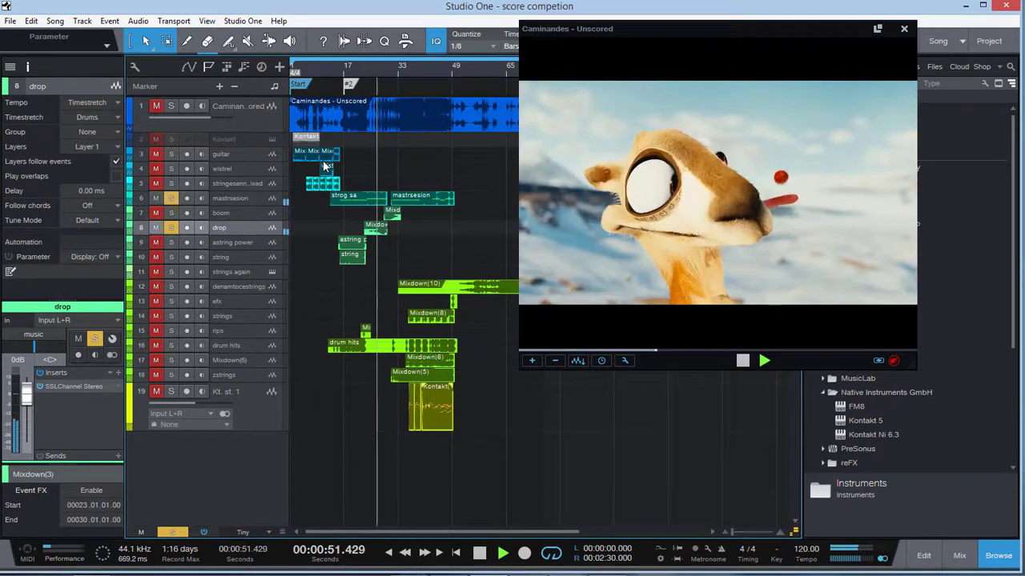
left_click(171, 212)
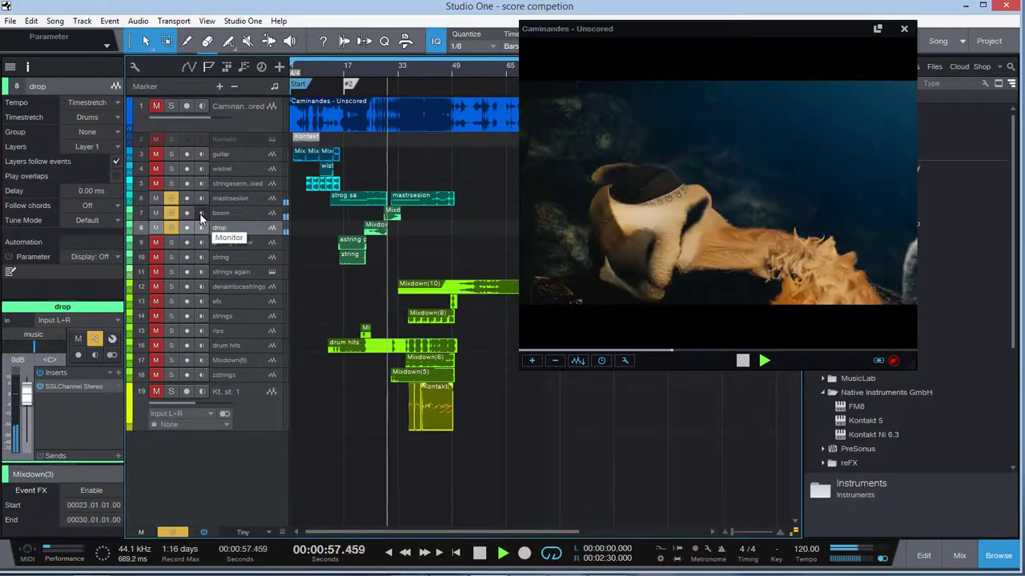
key("space")
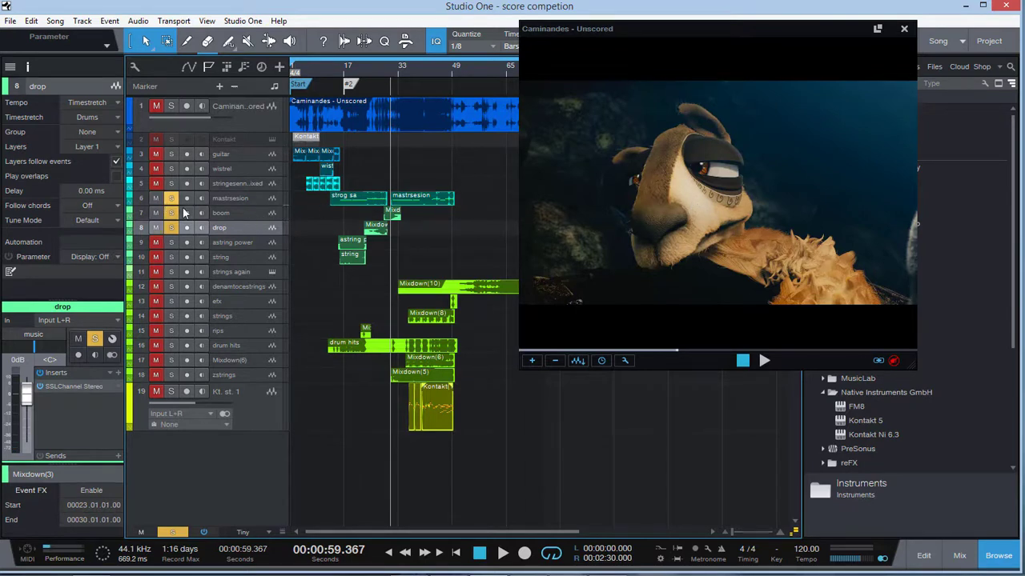
- Unmute and solo the zstrings track and audition it with the video
left_click(156, 377)
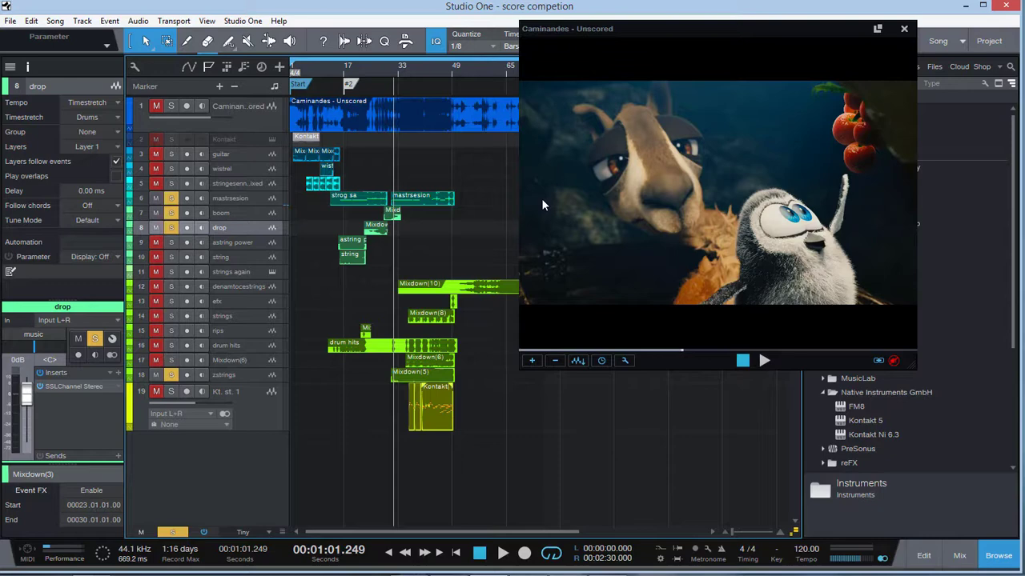
key("space")
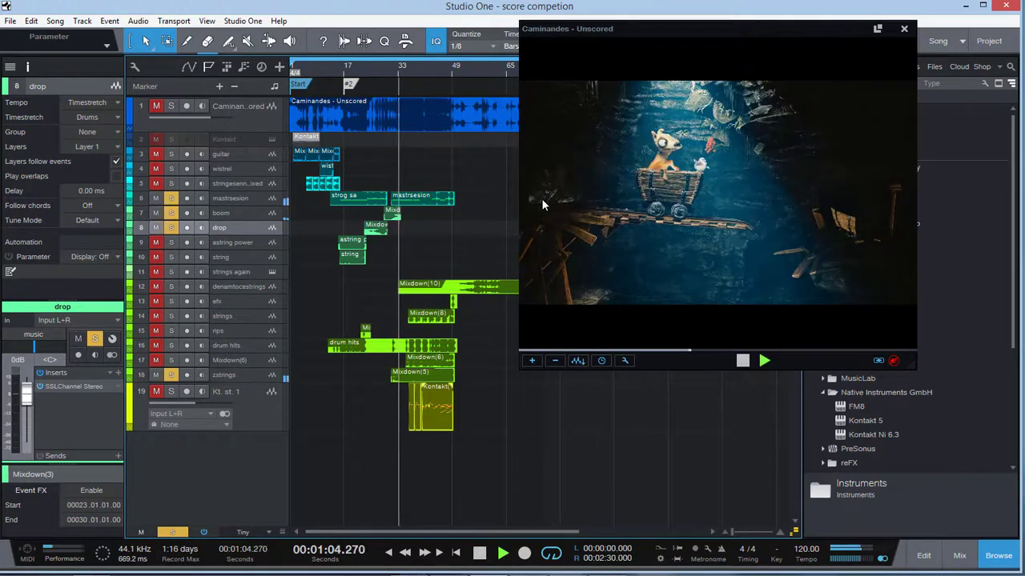
key("space")
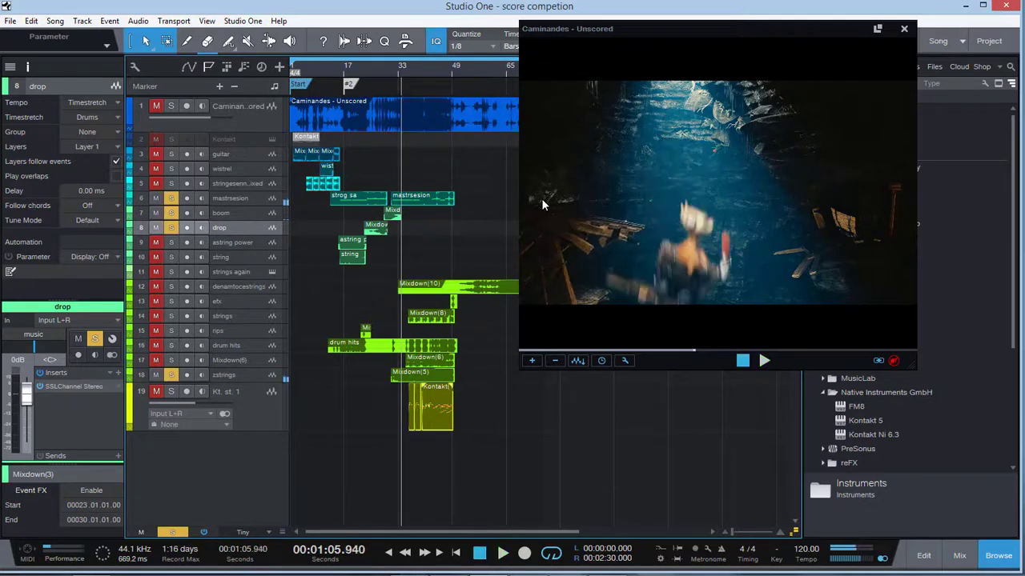
key("space")
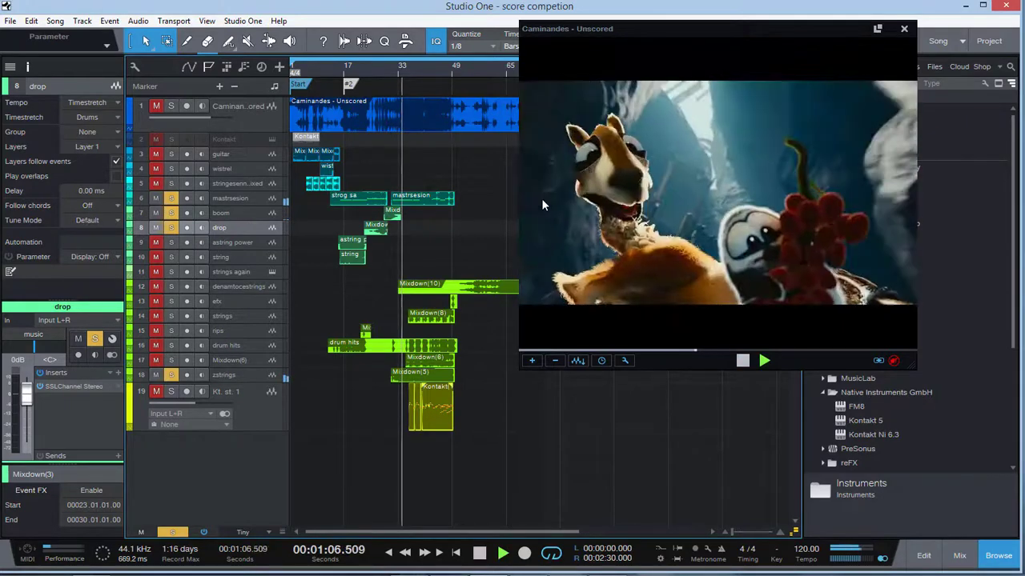
key("space")
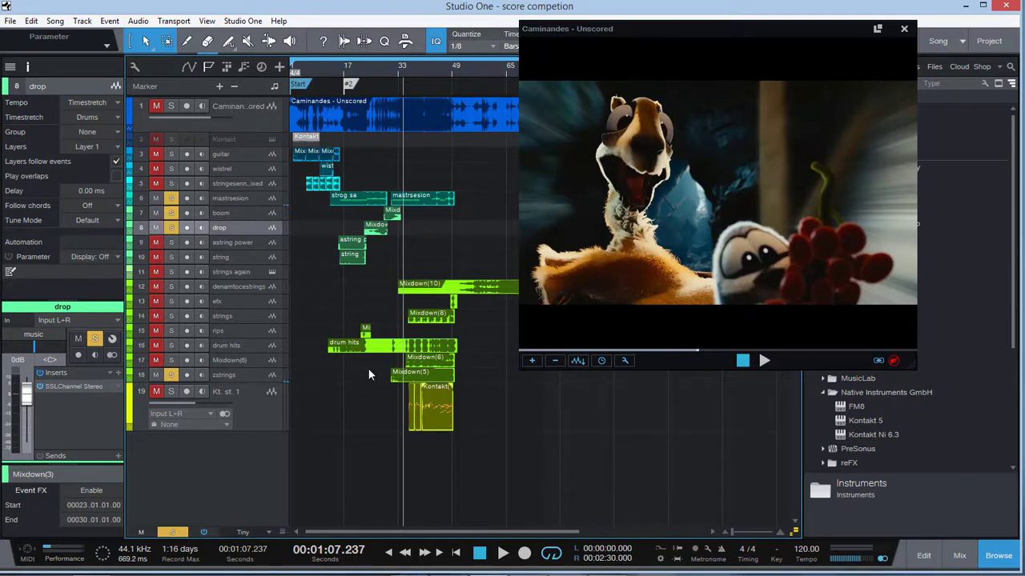
- Clear all solos and play the full score, briefly muting the film's original audio
left_click(183, 535)
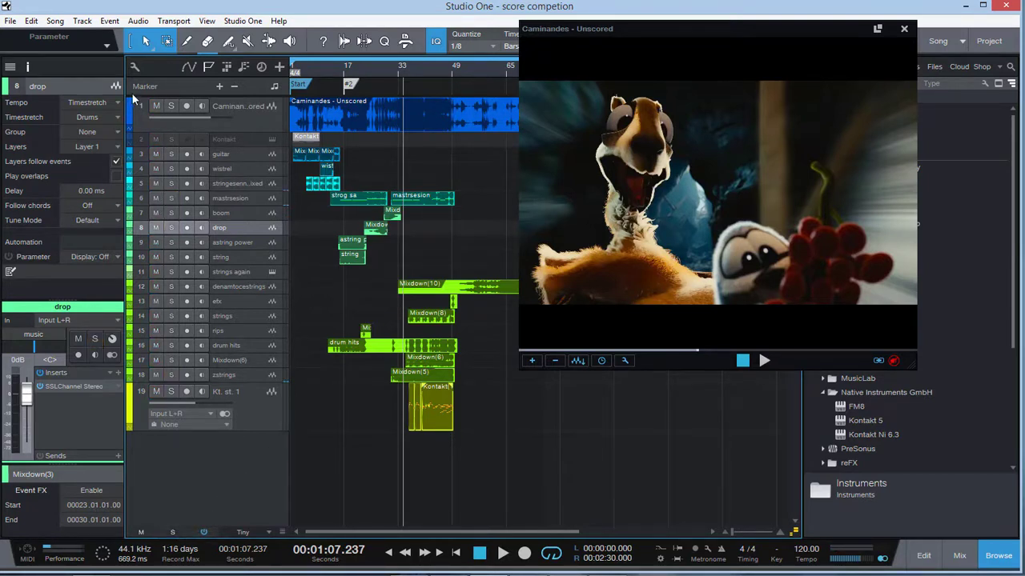
left_click(156, 107)
key("space")
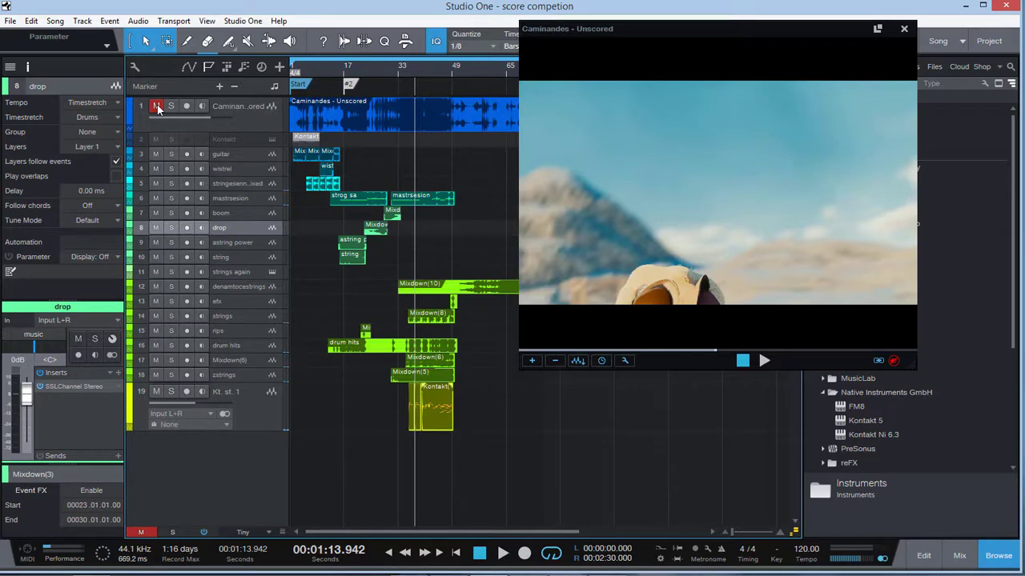
key("space")
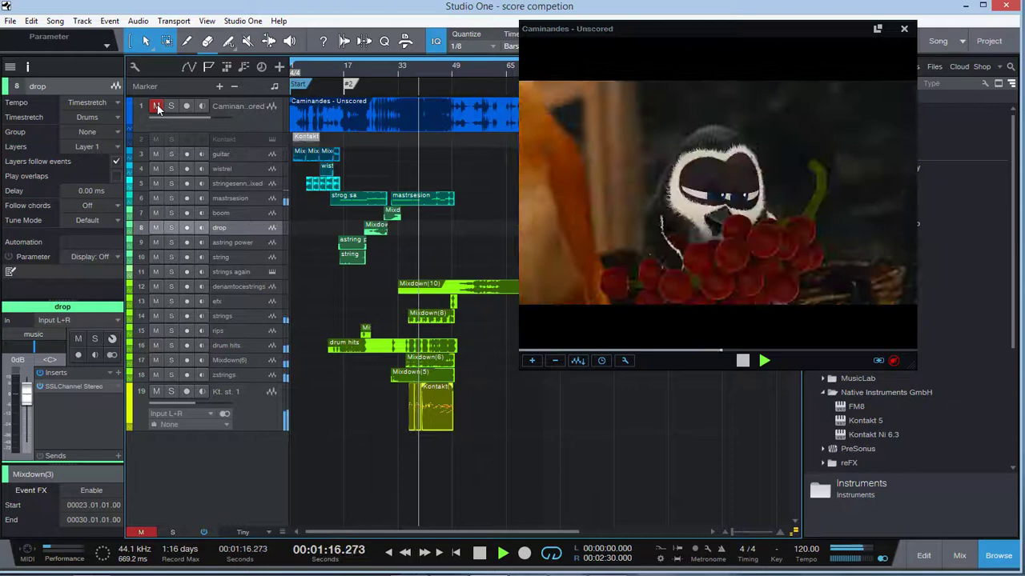
key("space")
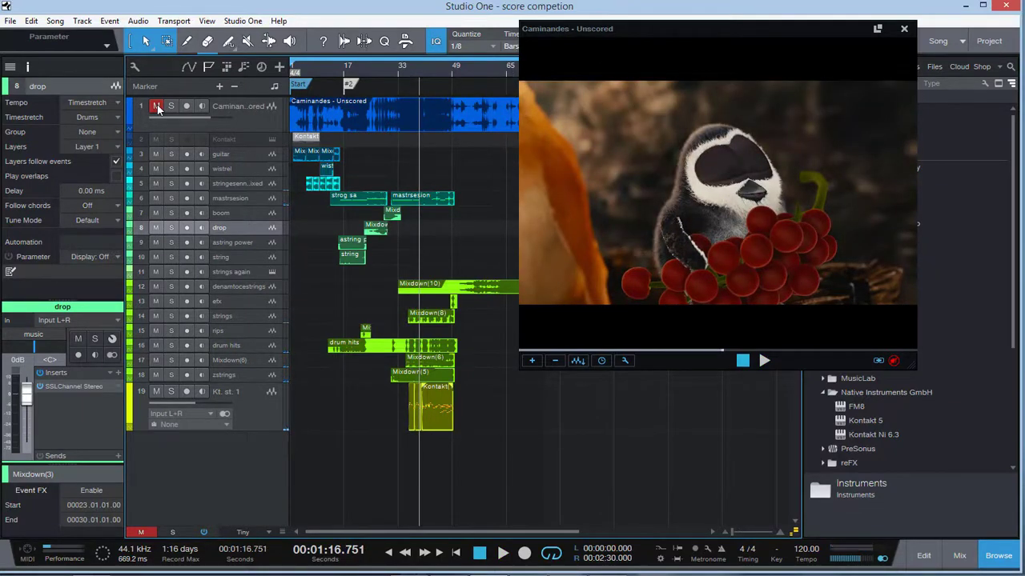
left_click(158, 107)
left_click(311, 74)
- Solo the guitar track and play the trailer from the song start
left_click(243, 152)
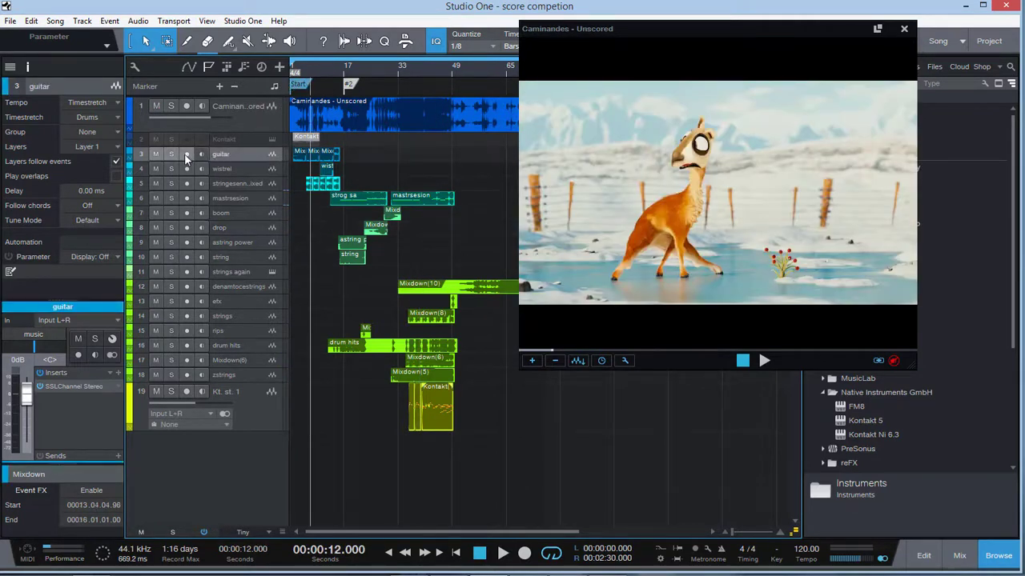
left_click(170, 154)
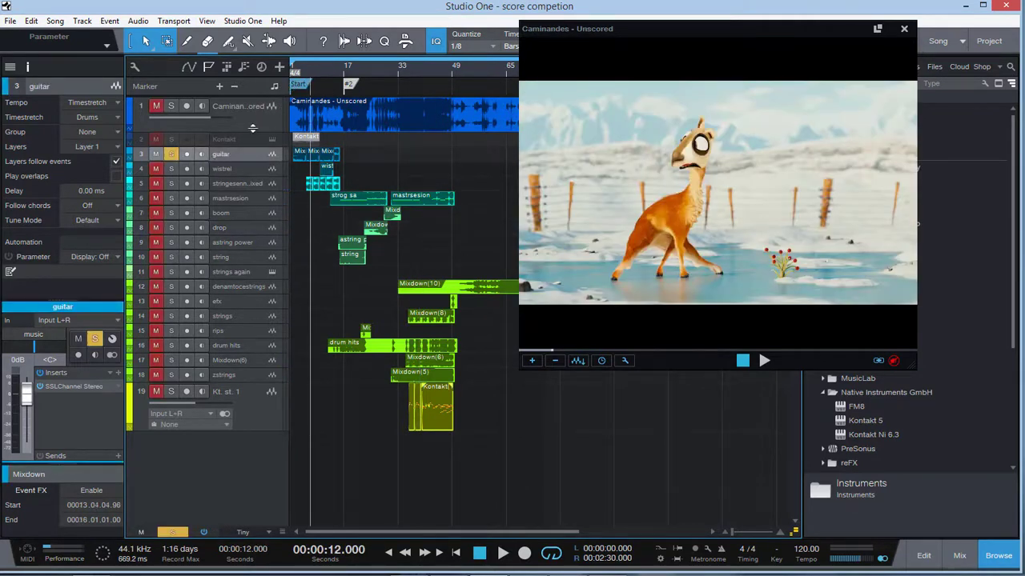
left_click(294, 72)
key("space")
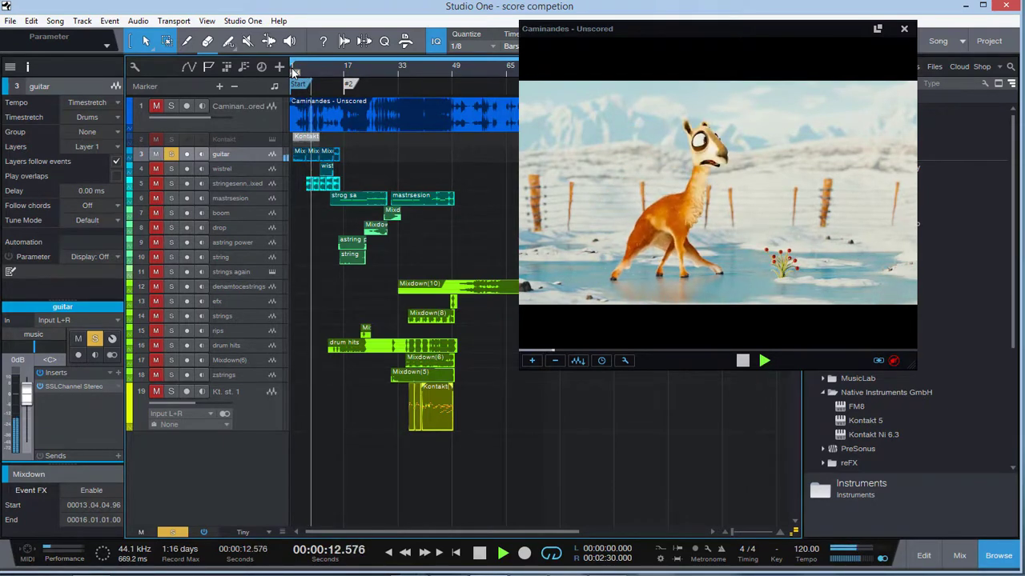
key("space")
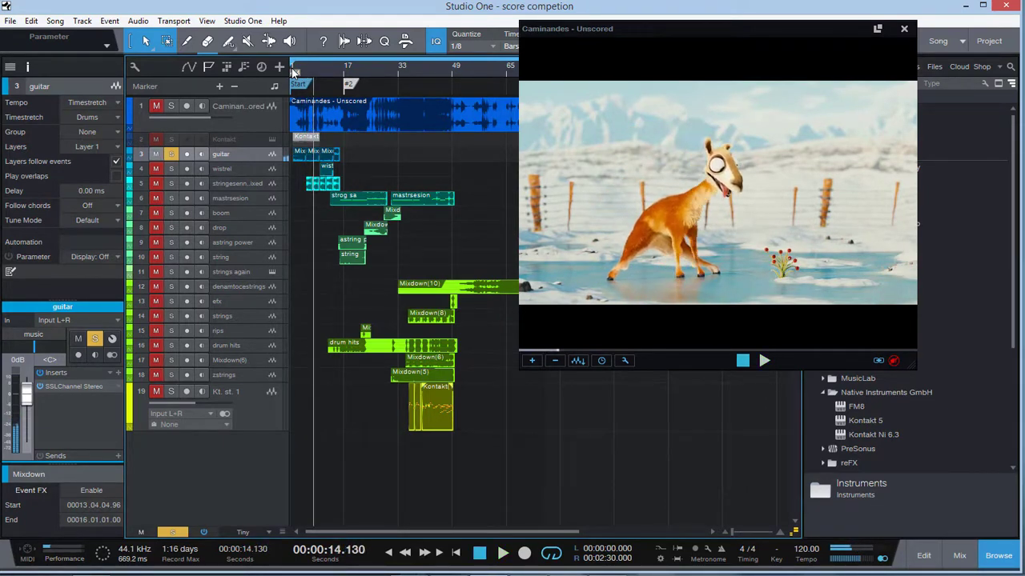
- Add the fifth strings track to the solo and replay from about 8 seconds
left_click(171, 183)
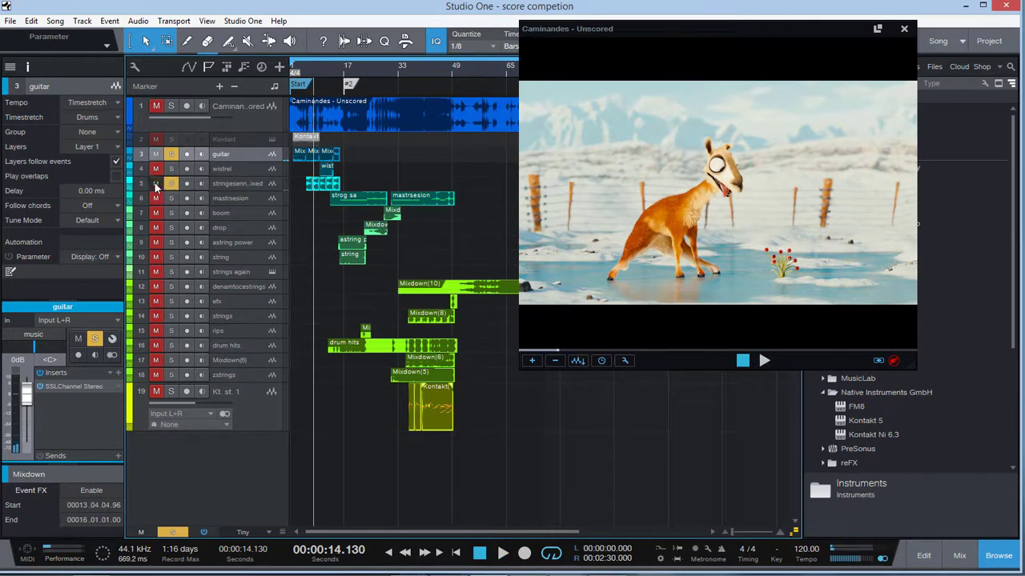
left_click(303, 70)
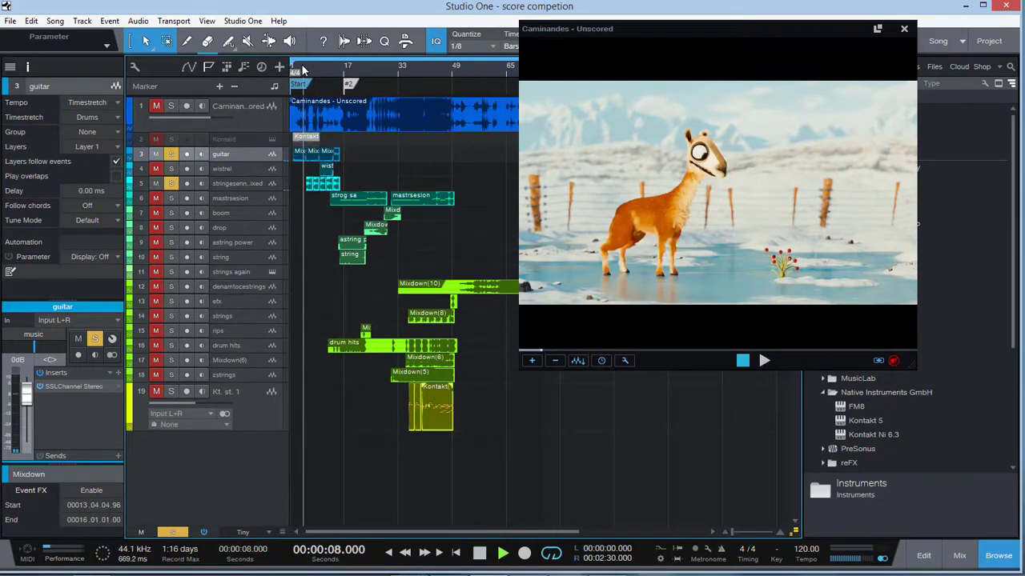
key("space")
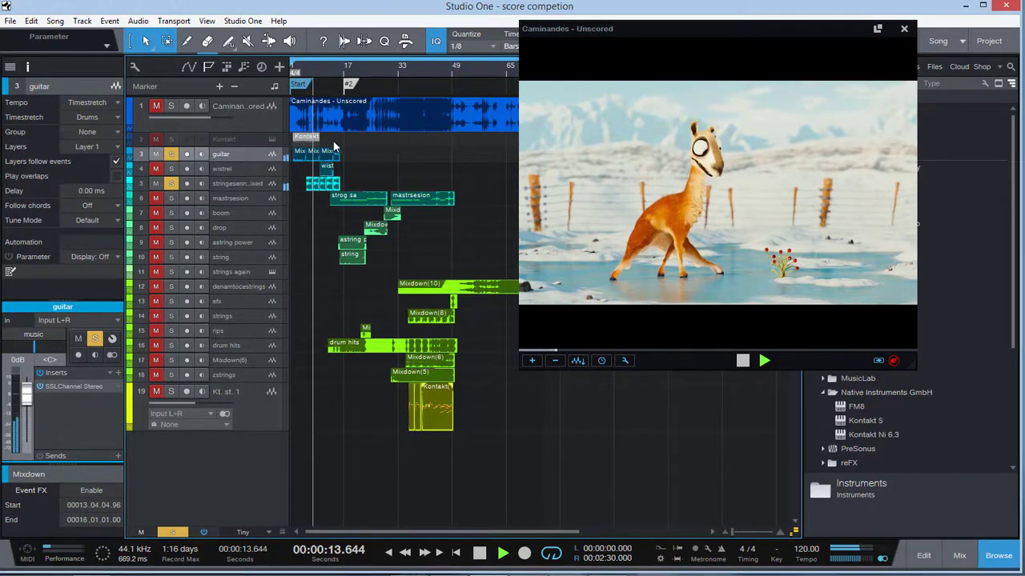
left_click(258, 170)
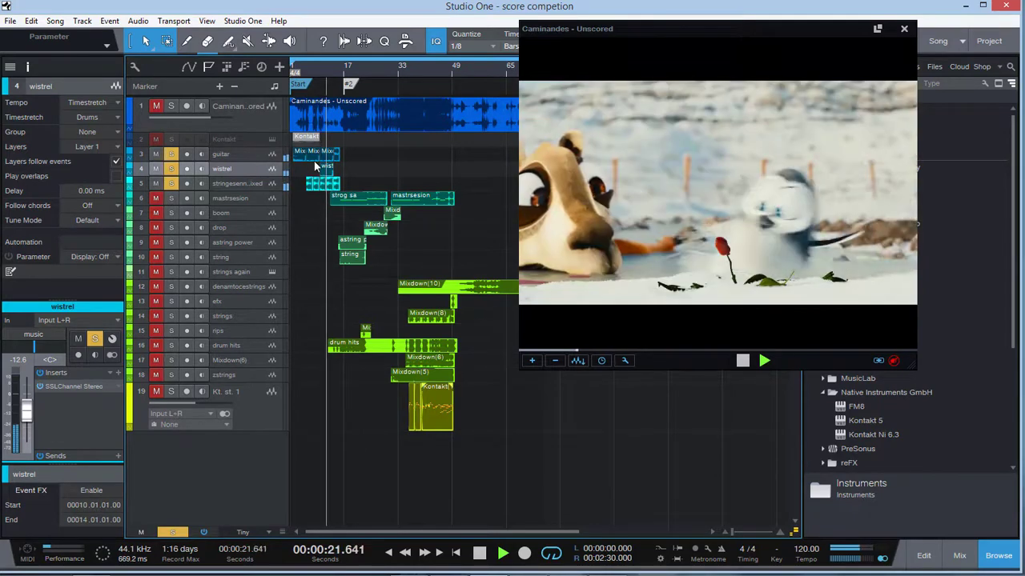
key("space")
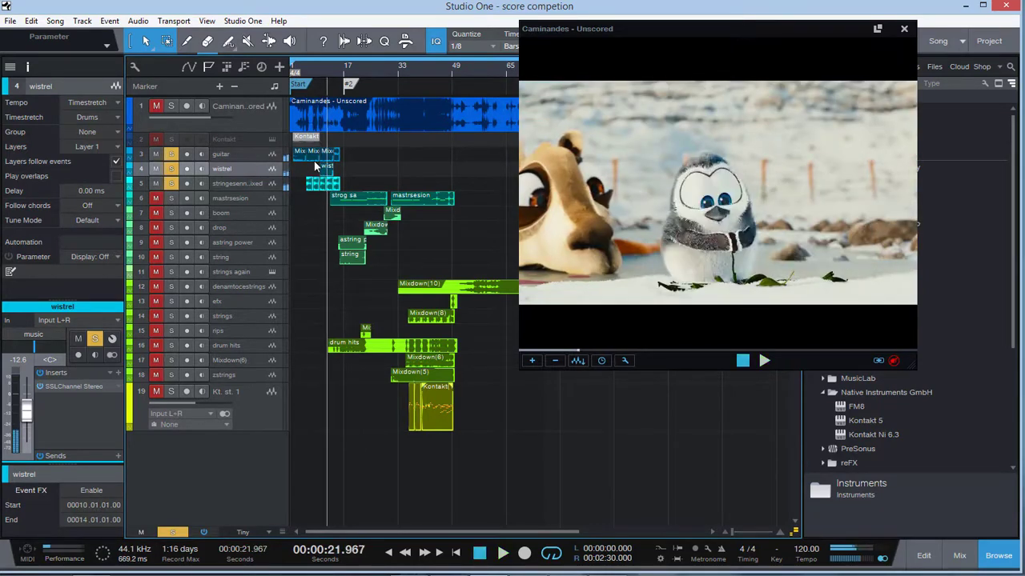
- In the Console, solo the reverb, efx and delay return channels and reposition the video window
left_click(962, 555)
left_click_drag(676, 572, 948, 572)
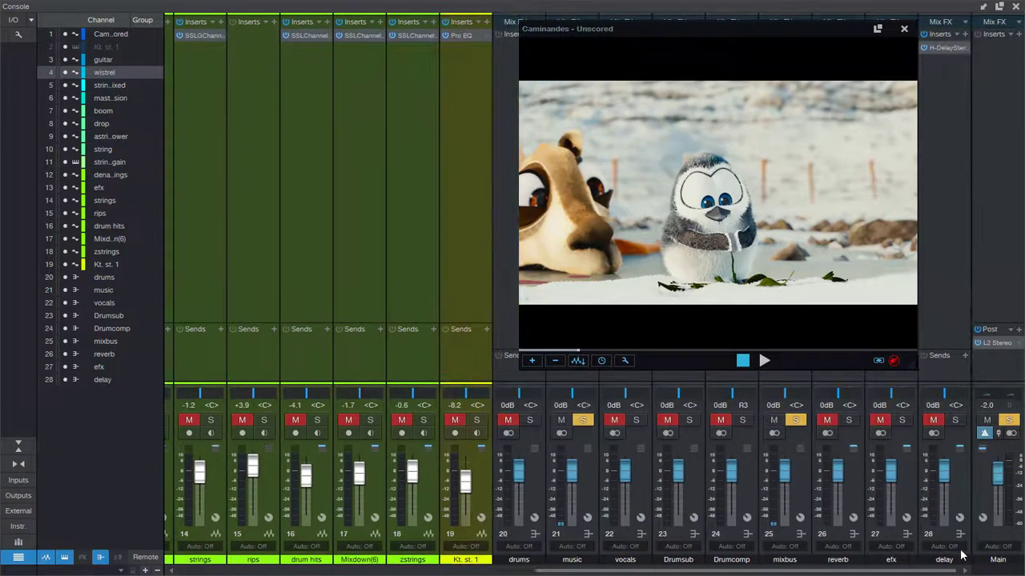
left_click(850, 421)
left_click(902, 421)
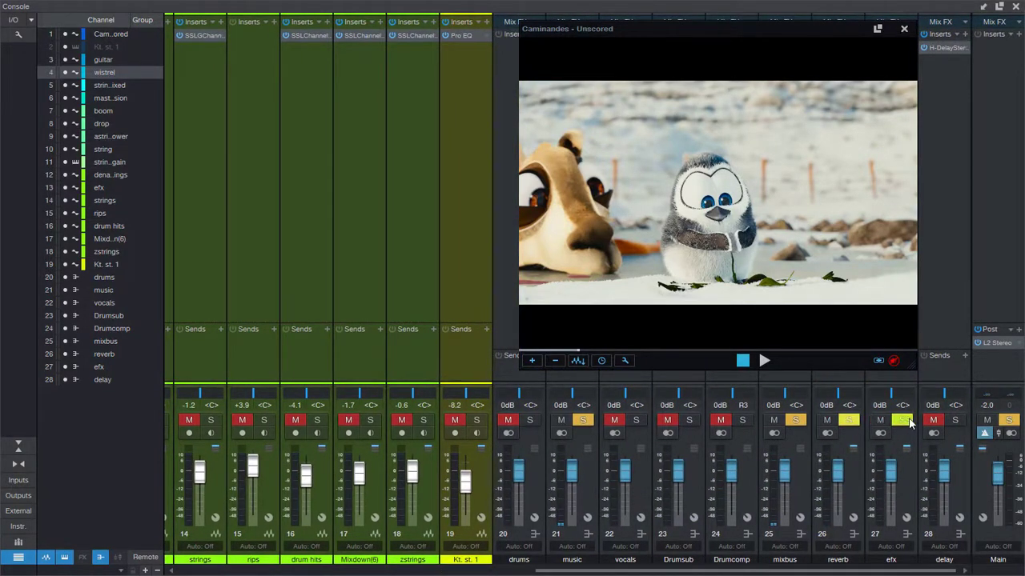
left_click(955, 421)
mouse_move(788, 30)
left_mouse_down()
mouse_move(414, 218)
mouse_move(742, 77)
mouse_move(784, 30)
left_mouse_up()
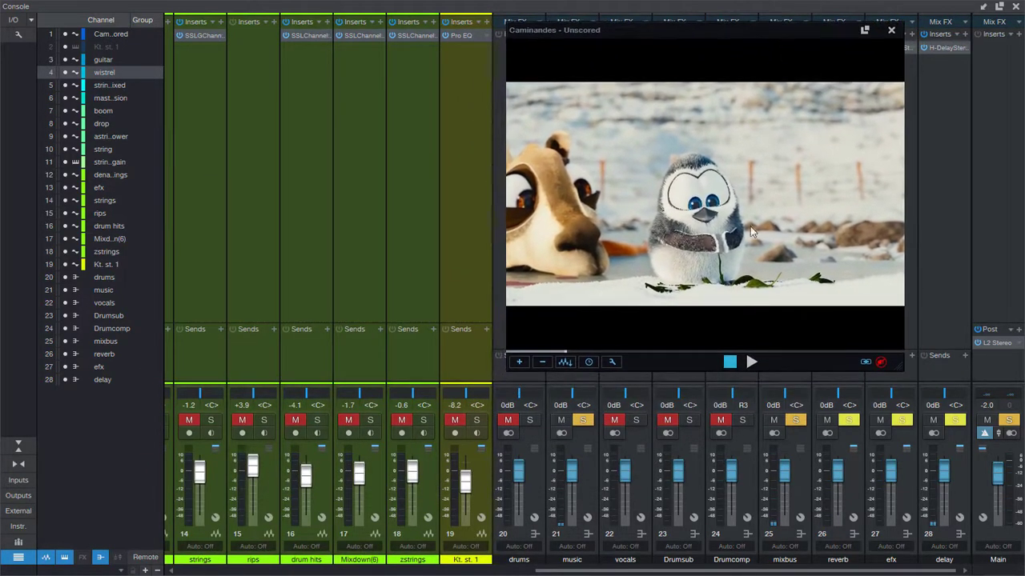
- Return to the arrangement, play the score, and select the mastrsesion track
left_click(1015, 6)
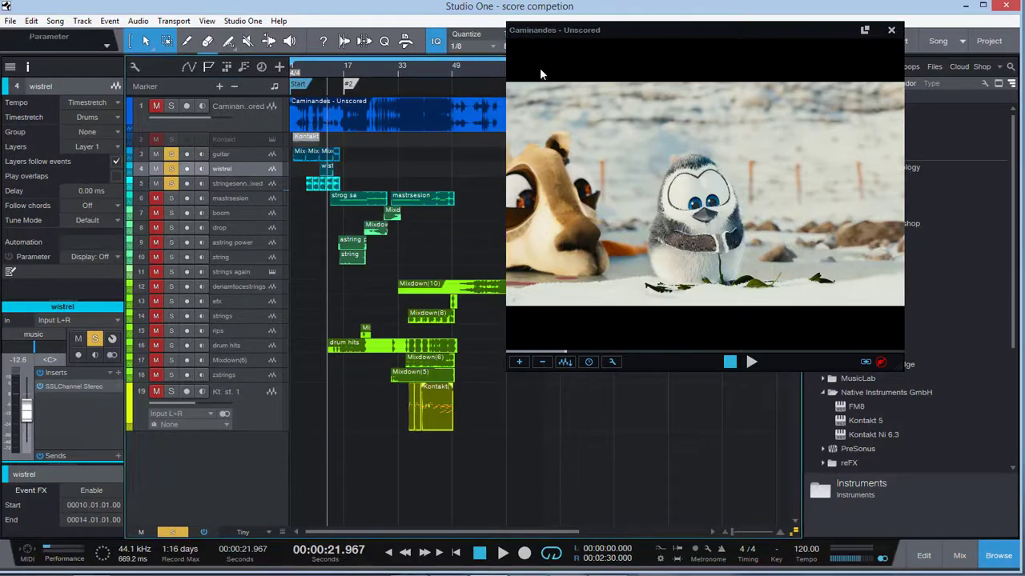
key("space")
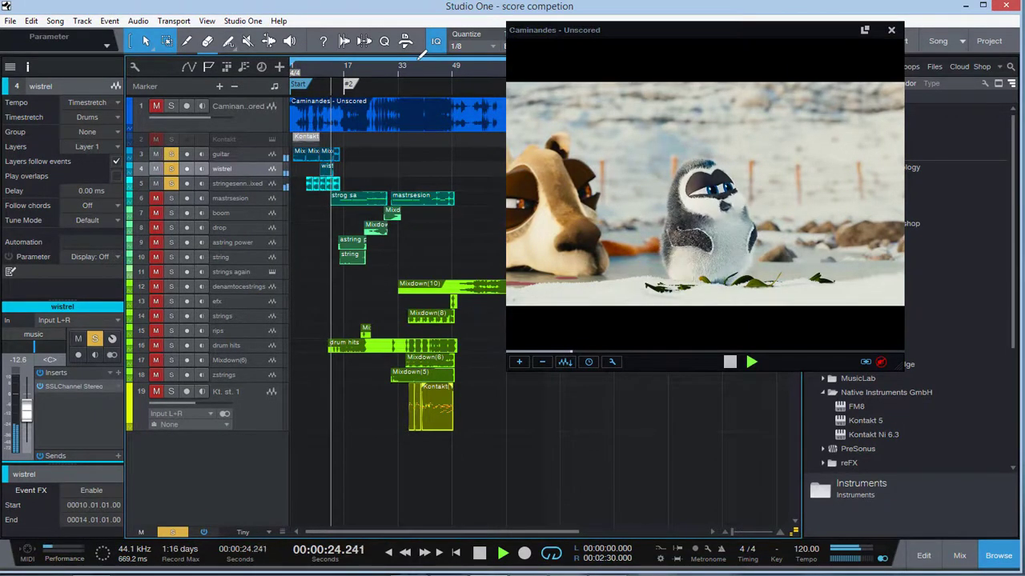
key("space")
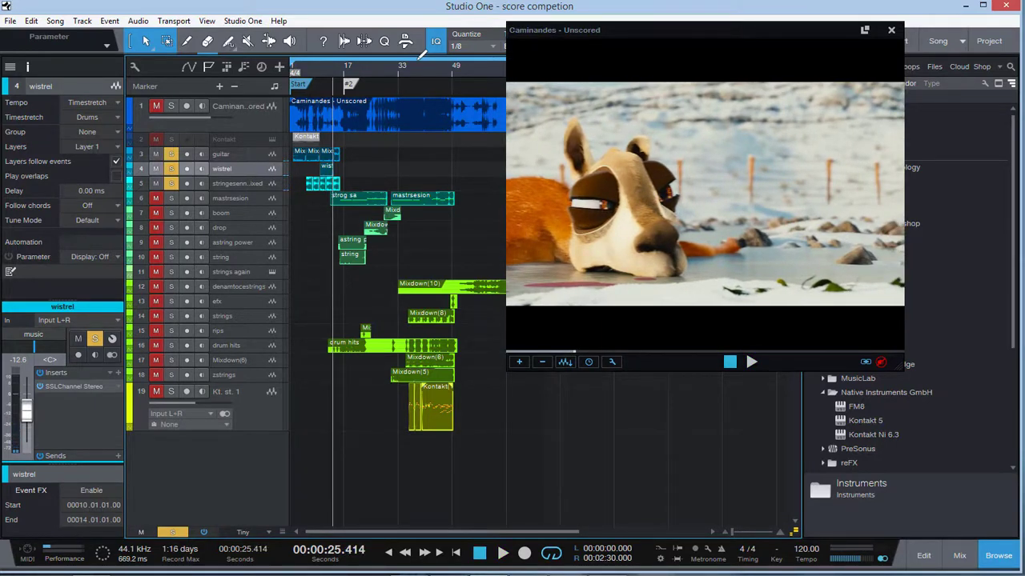
key("space")
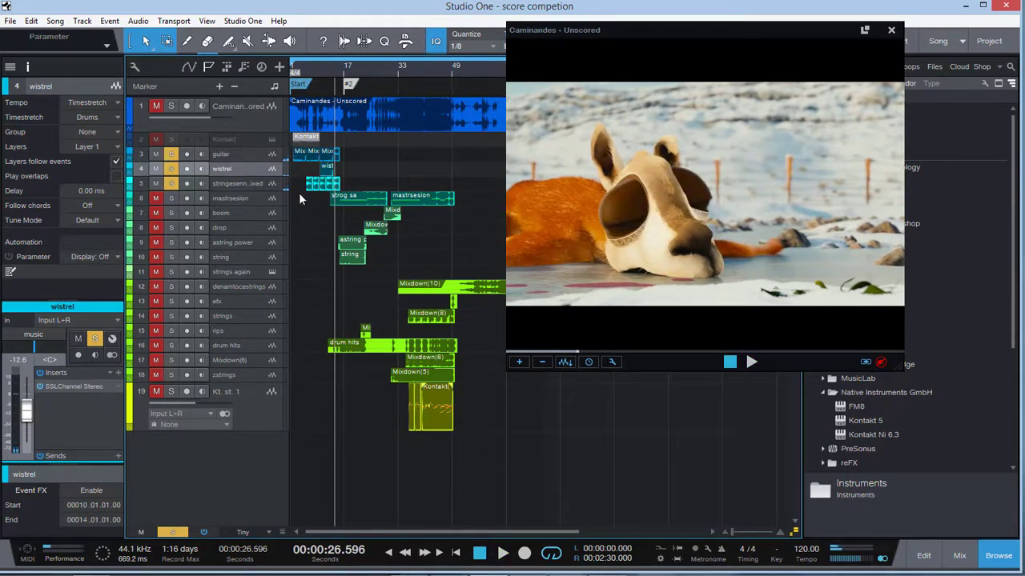
left_click(254, 198)
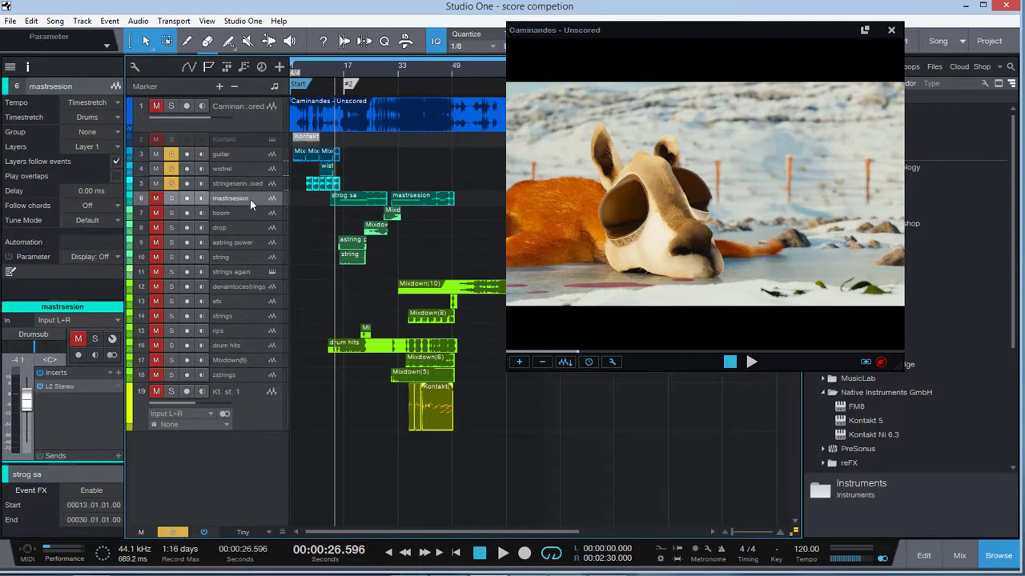
- Play from 22 seconds, zooming in on bars 12–14 and back out
left_click(327, 72)
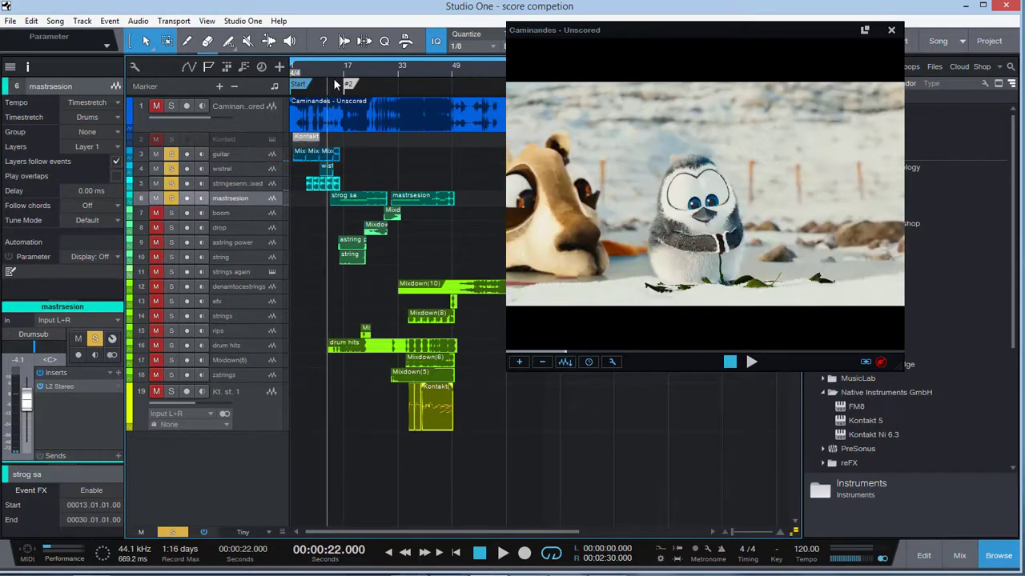
left_click_drag(734, 529, 742, 529)
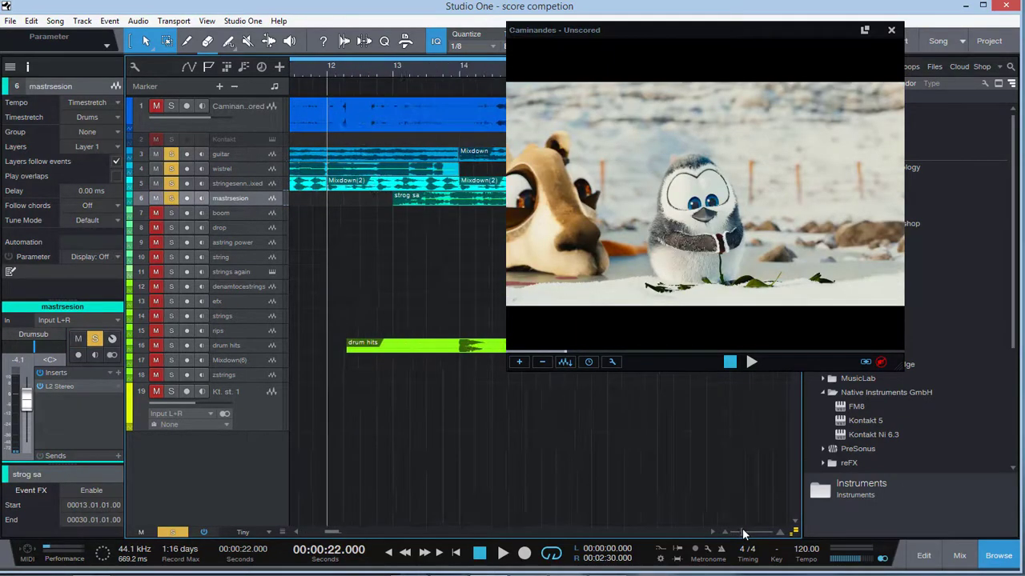
key("space")
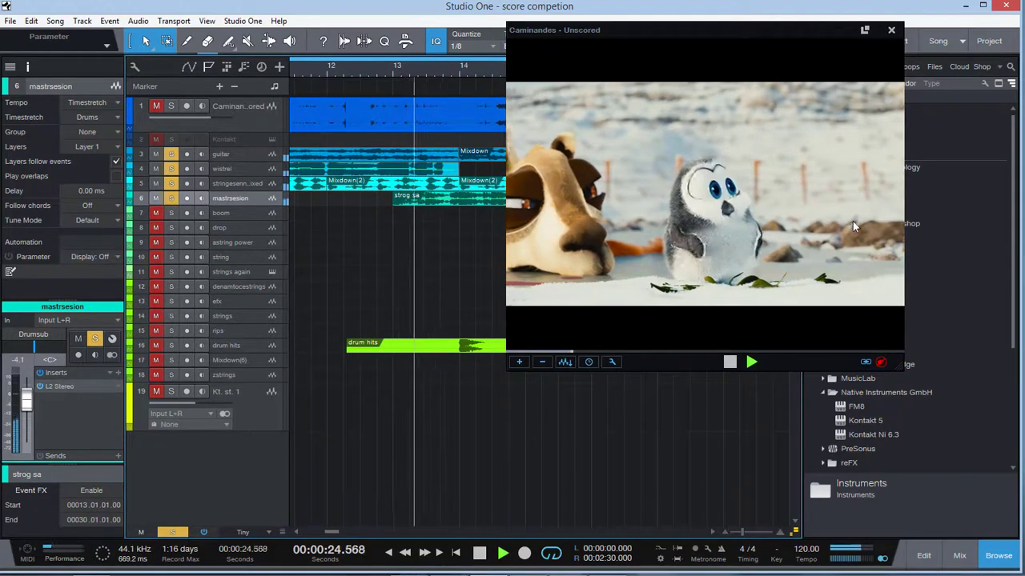
left_click_drag(742, 531, 738, 543)
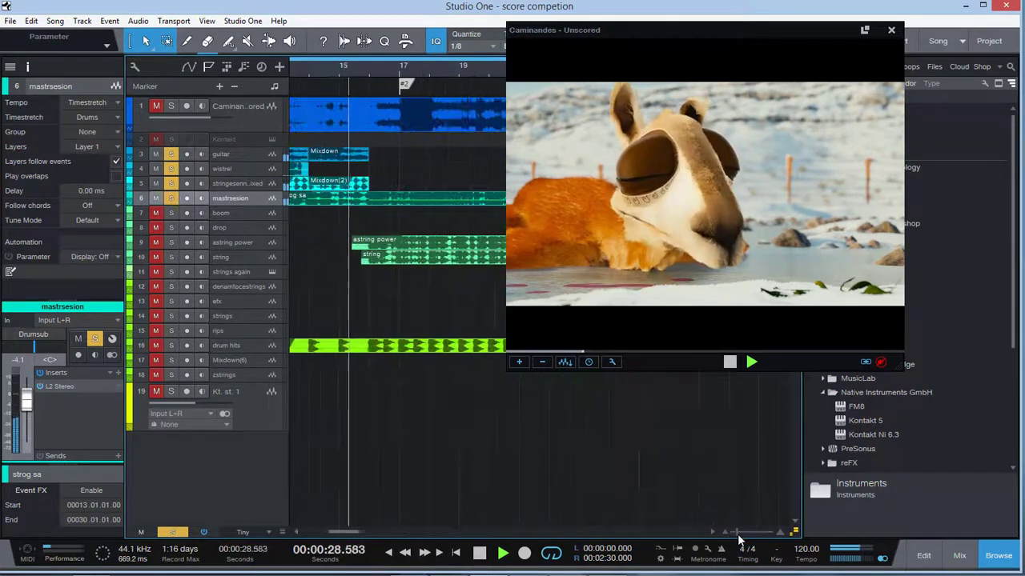
- Inspect the astring power track's SSL Channel insert, then resume playback with the video
left_click(157, 248)
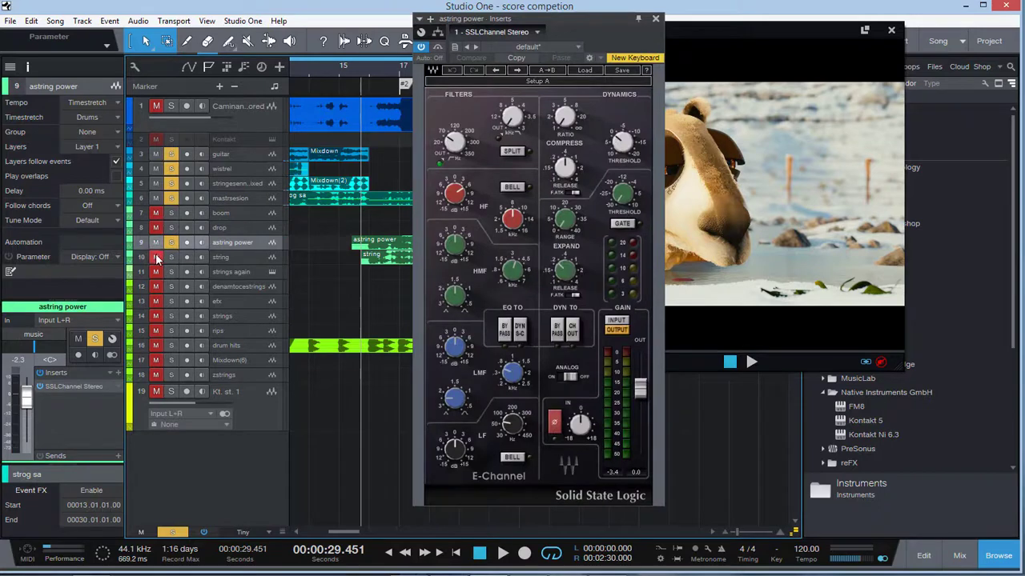
left_click(654, 18)
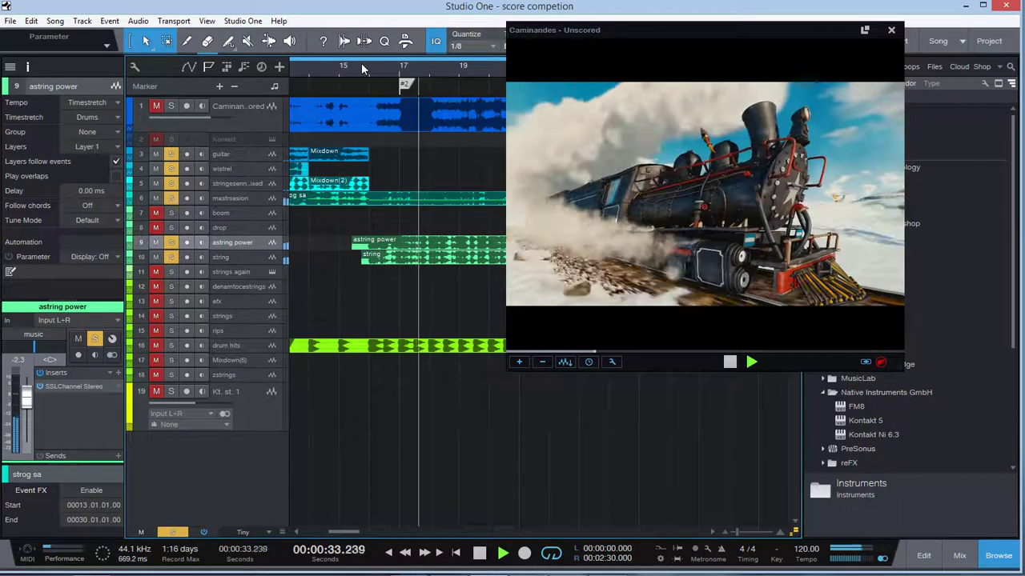
key("space")
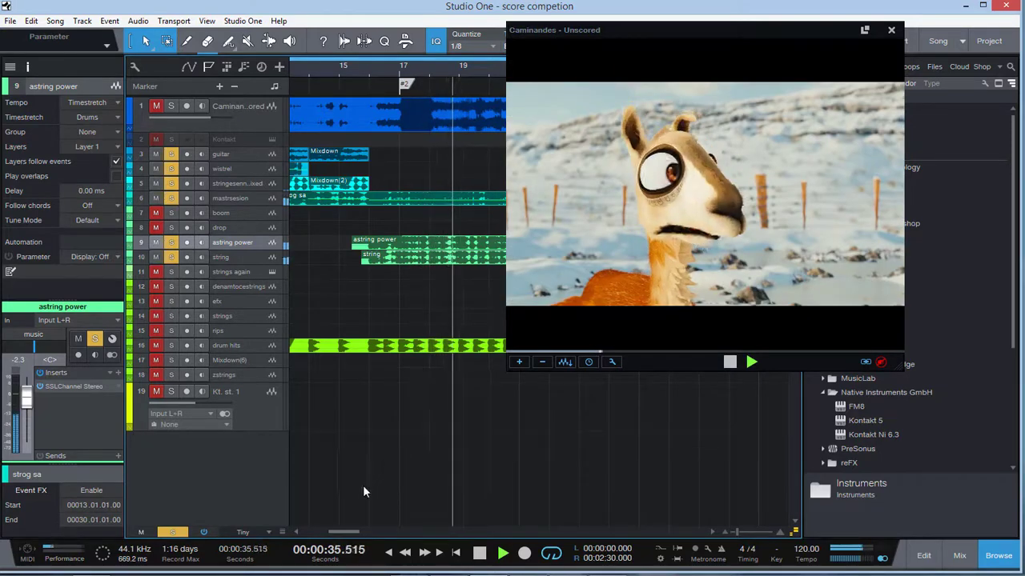
left_click_drag(352, 533, 356, 534)
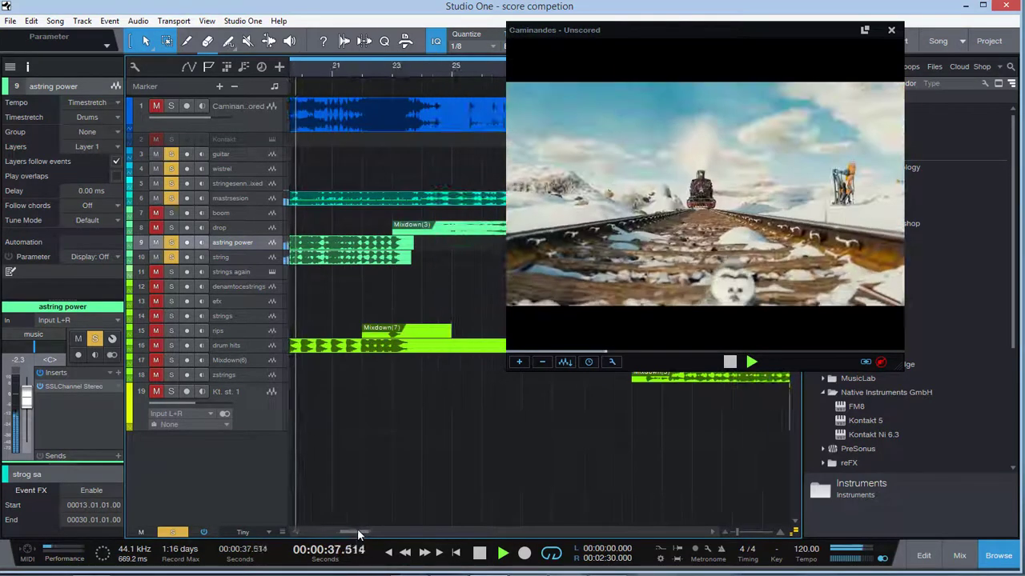
- Let the score play with the video, widen the track column, and stop at 52.8 seconds
left_click_drag(354, 528, 358, 529)
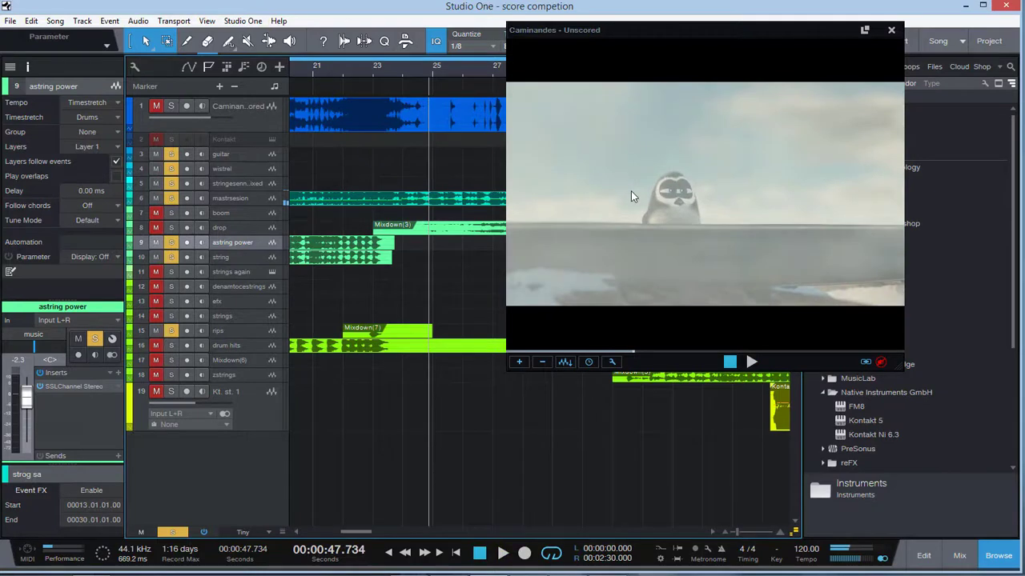
left_click_drag(289, 212, 290, 213)
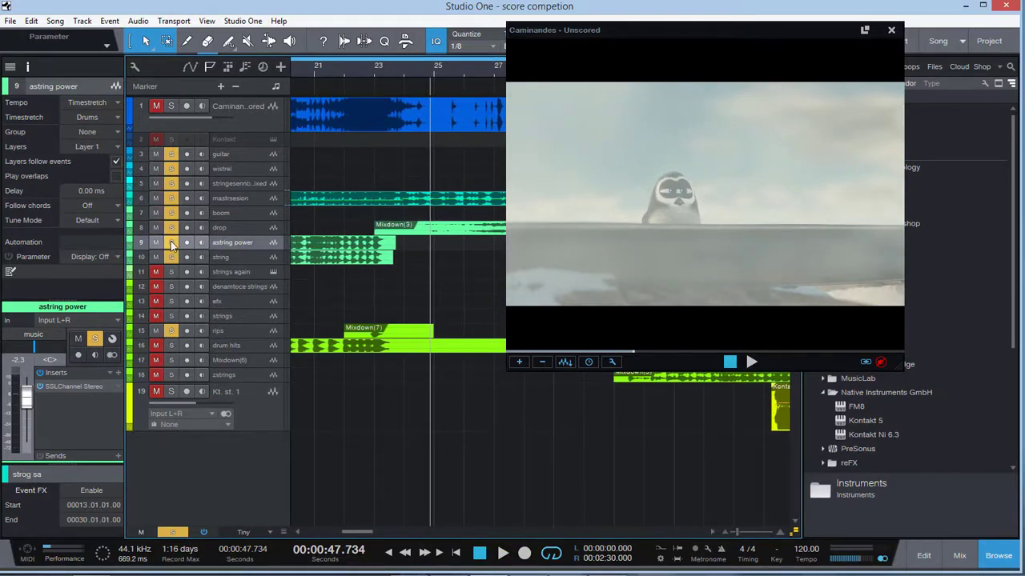
mouse_move(220, 404)
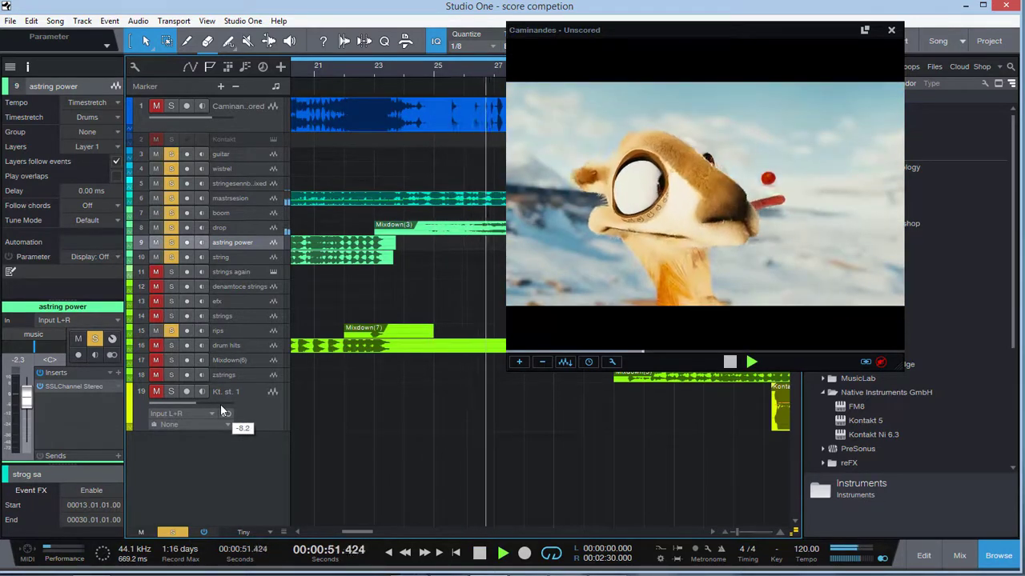
key("space")
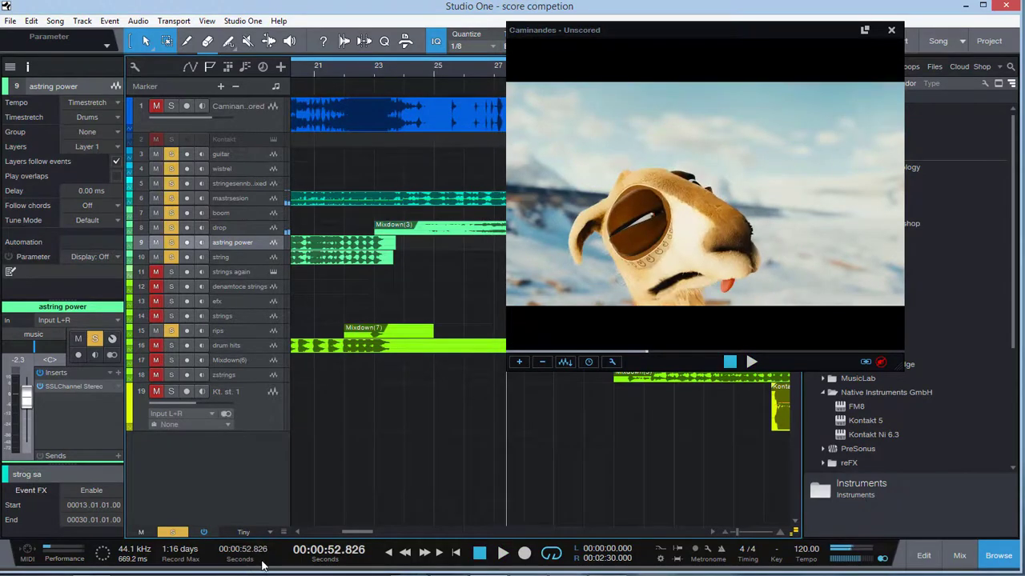
- Enlarge the drop track, play its section to about 58 seconds, and select it
left_click_drag(357, 530, 360, 534)
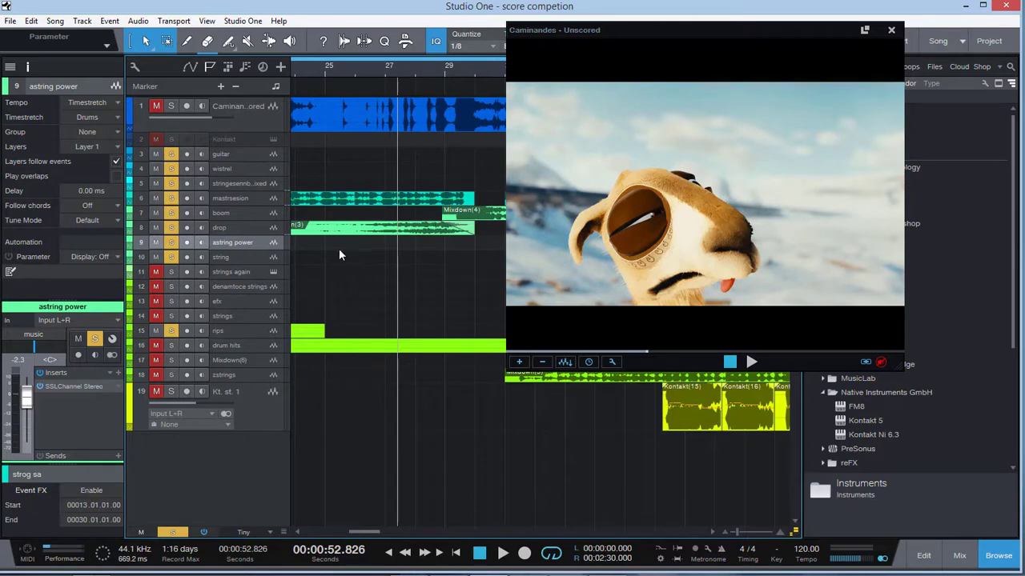
scroll(448, 233, "up", 3)
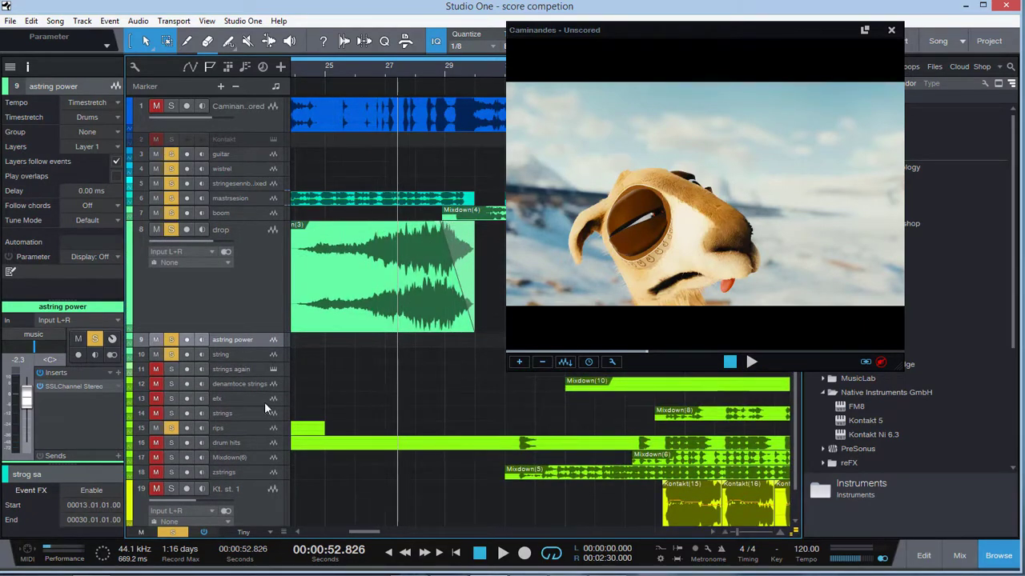
key("space")
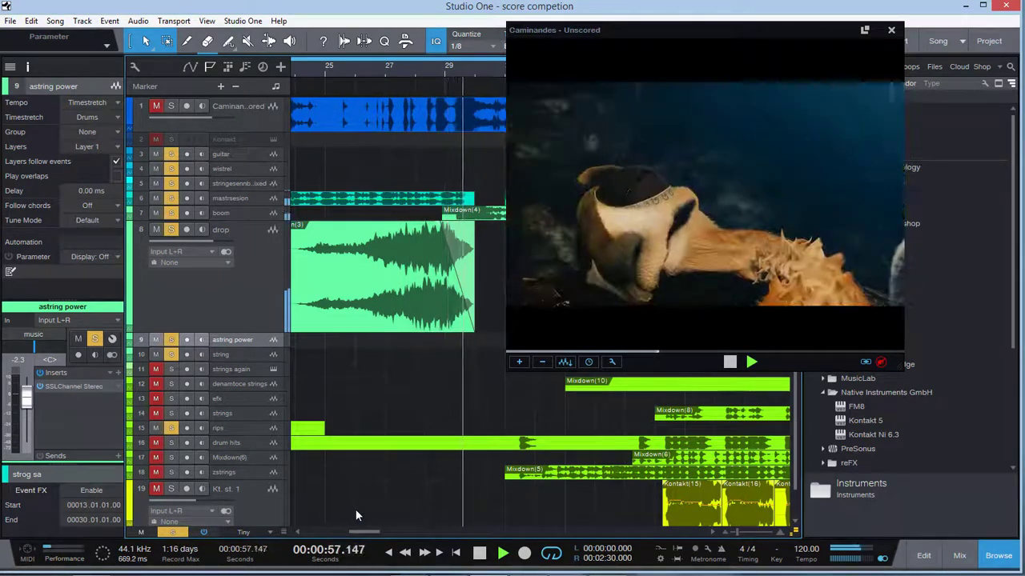
key("space")
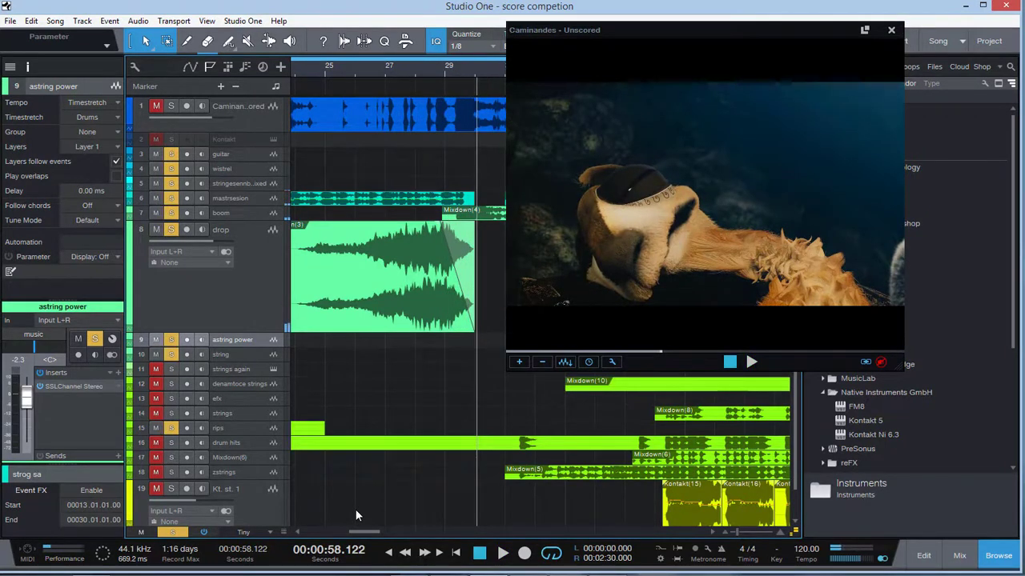
left_click_drag(364, 533, 373, 535)
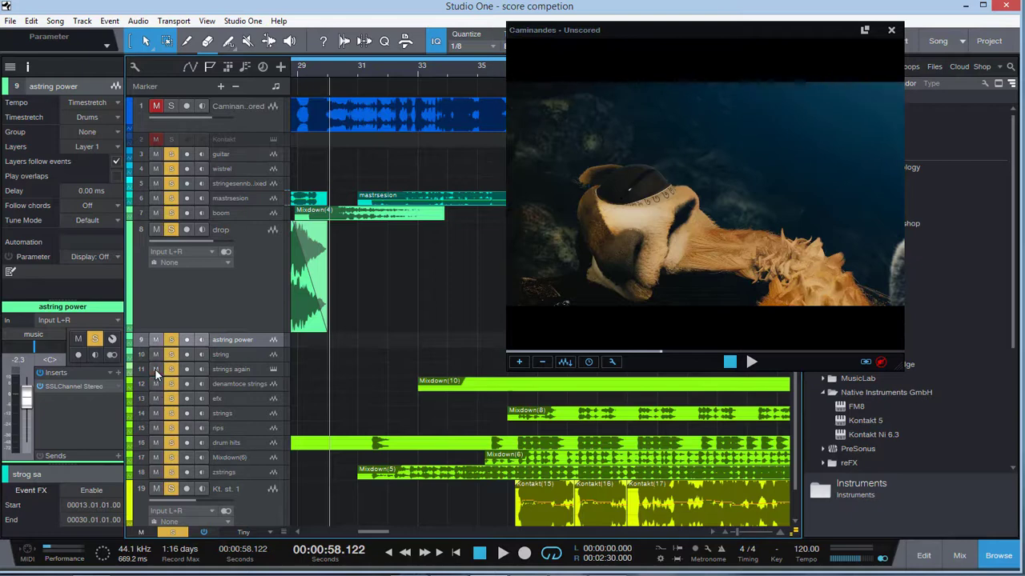
key("alt+space")
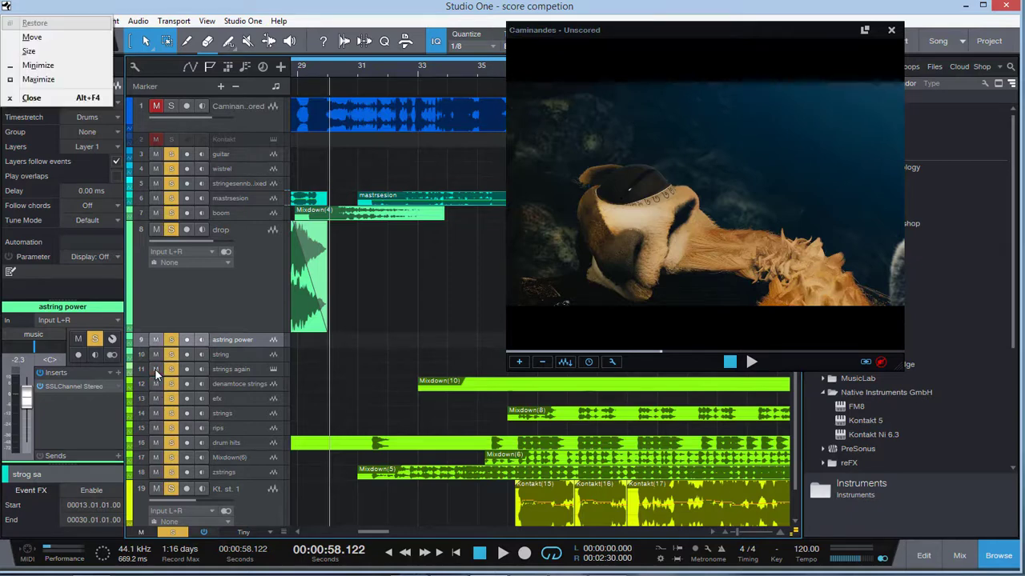
left_click(250, 303)
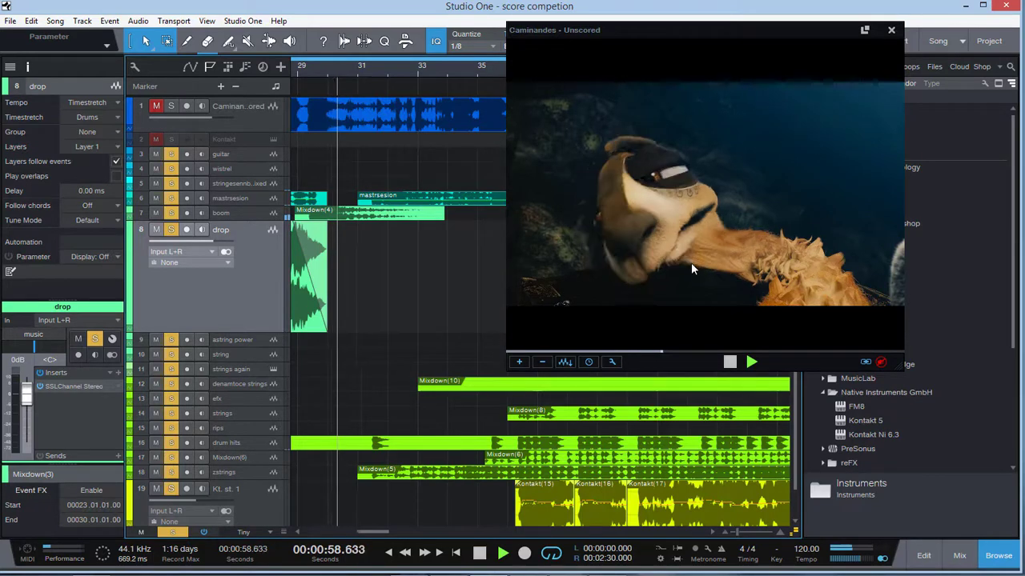
- Audition the drop section around one minute, replaying from 1:00.500 to about 1:09
key("space")
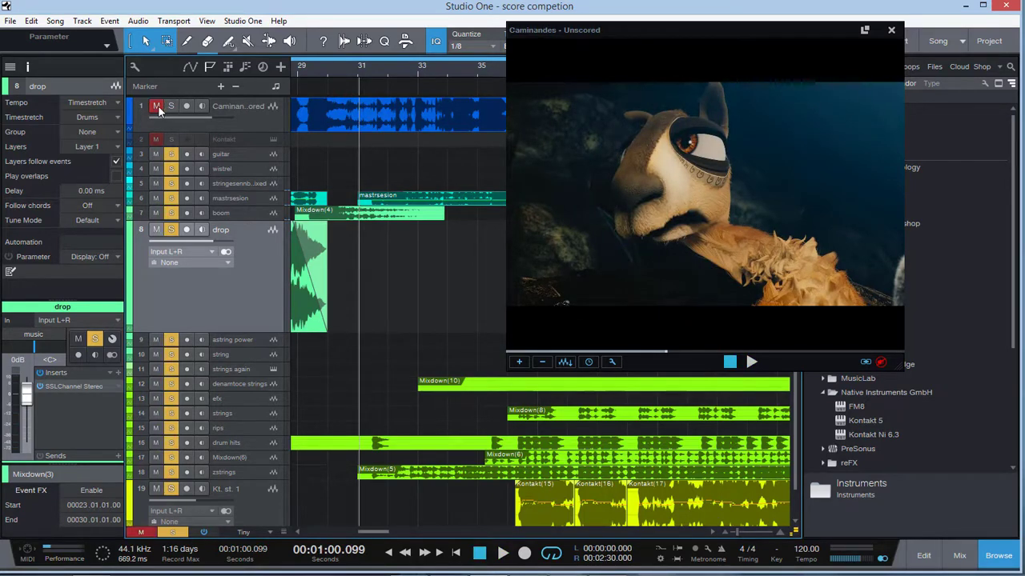
key("space")
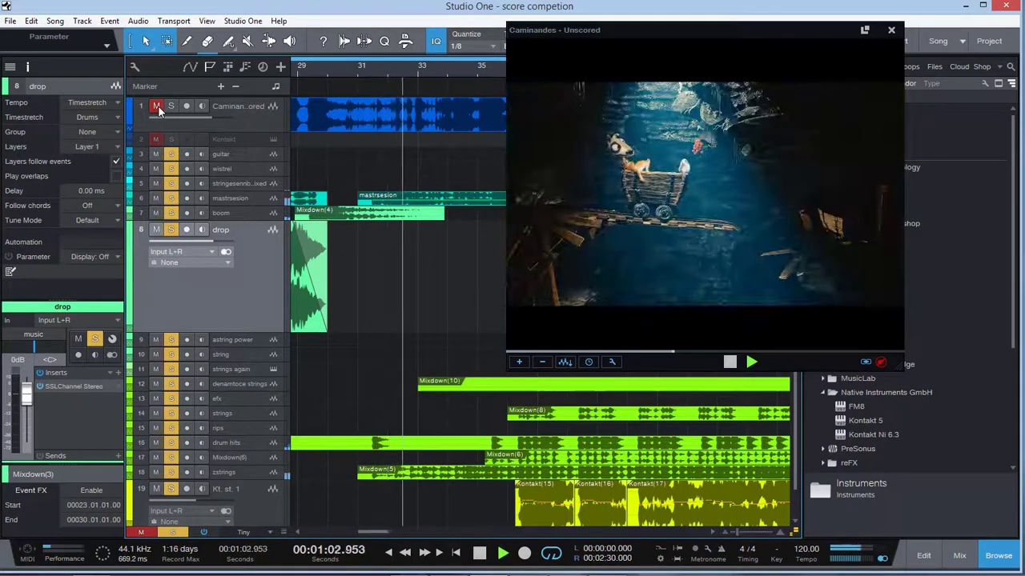
key("space")
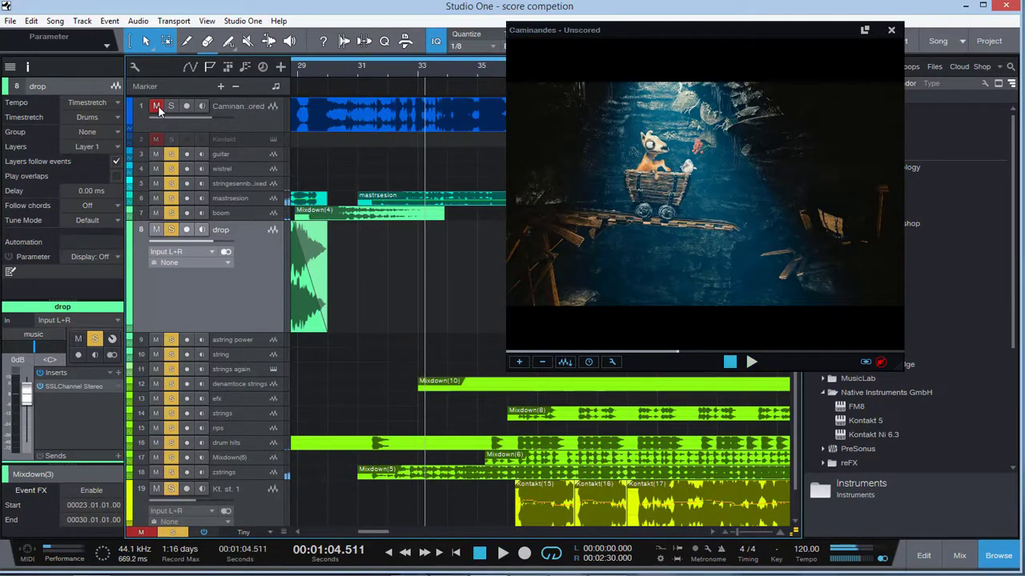
left_click(366, 72)
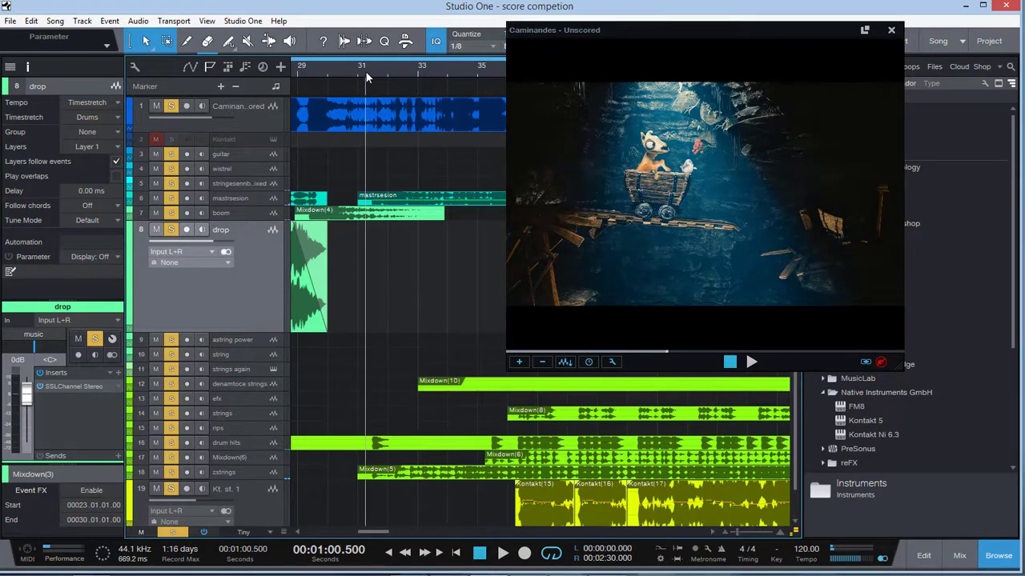
key("space")
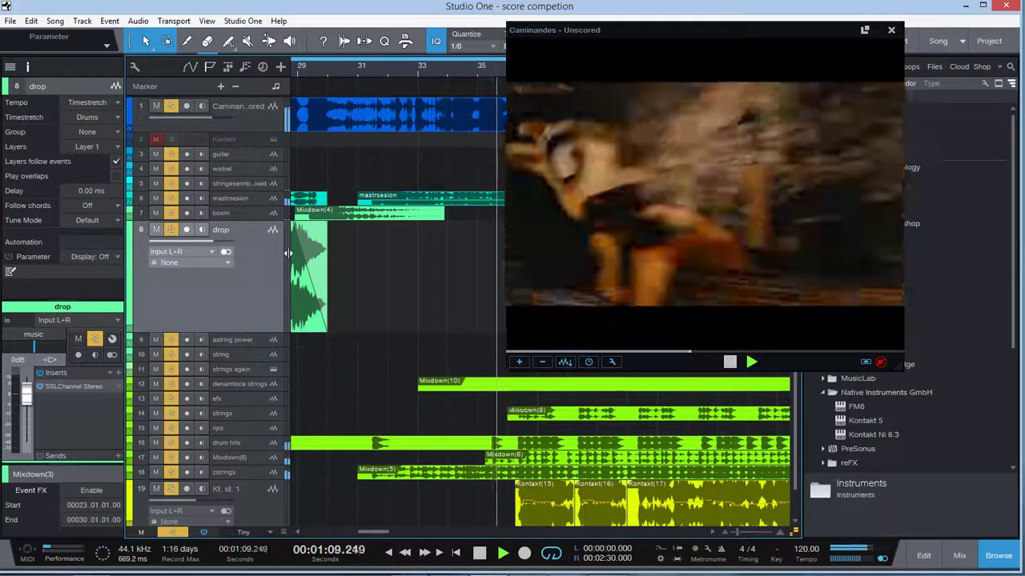
key("space")
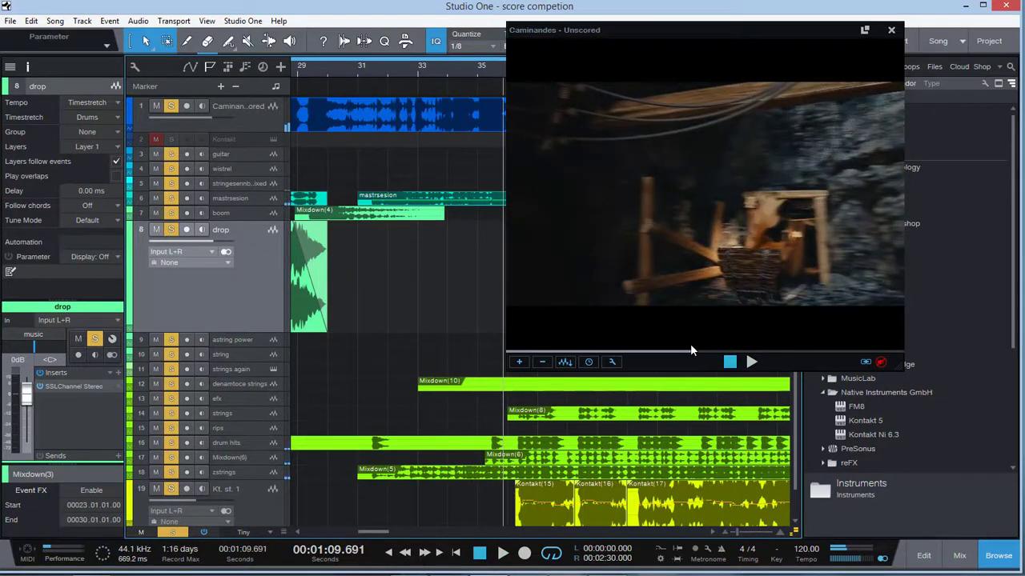
- Scrub the video to about 1:05 and move the player aside to uncover the arrangement
left_click_drag(689, 352, 682, 351)
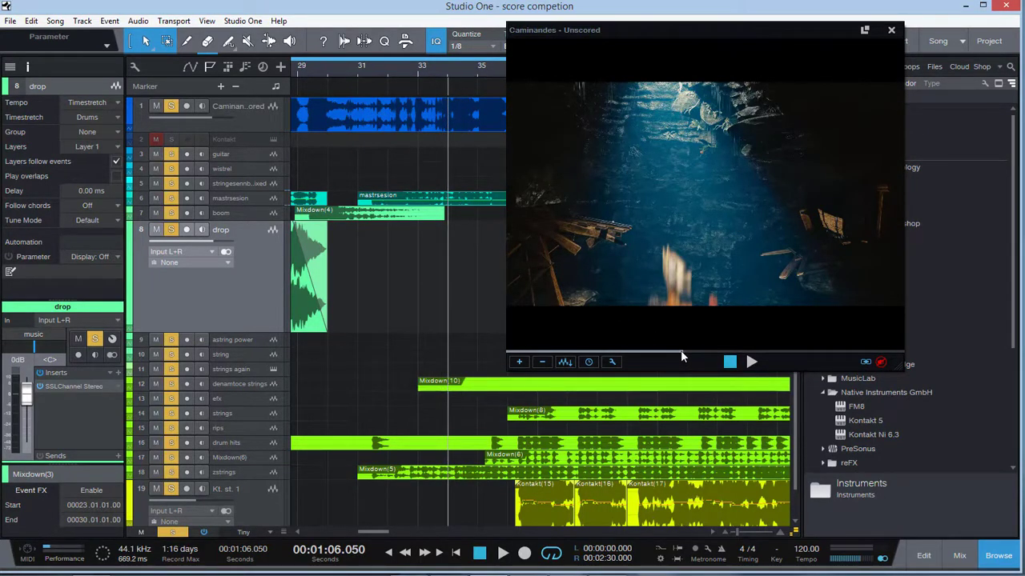
left_click_drag(680, 349, 687, 347)
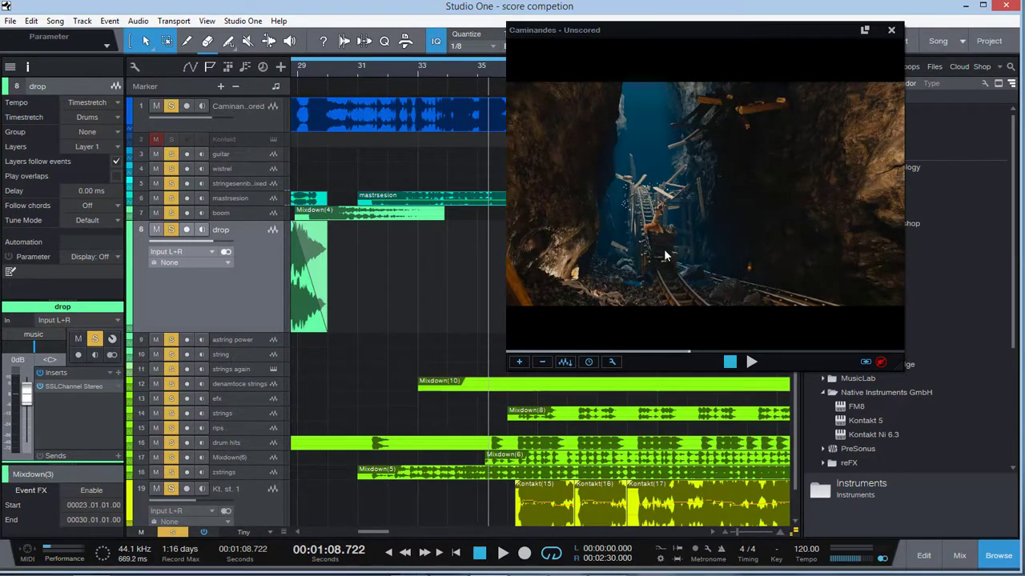
left_click_drag(635, 29, 210, 52)
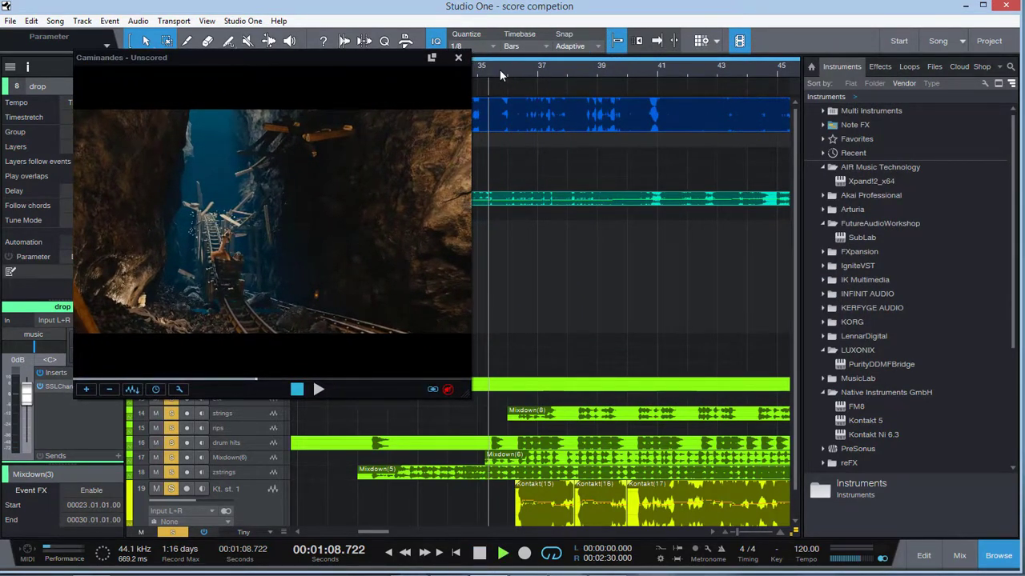
- Play the score from 1:21 through the snowy scenes, zooming out and moving the video top-left
key("space")
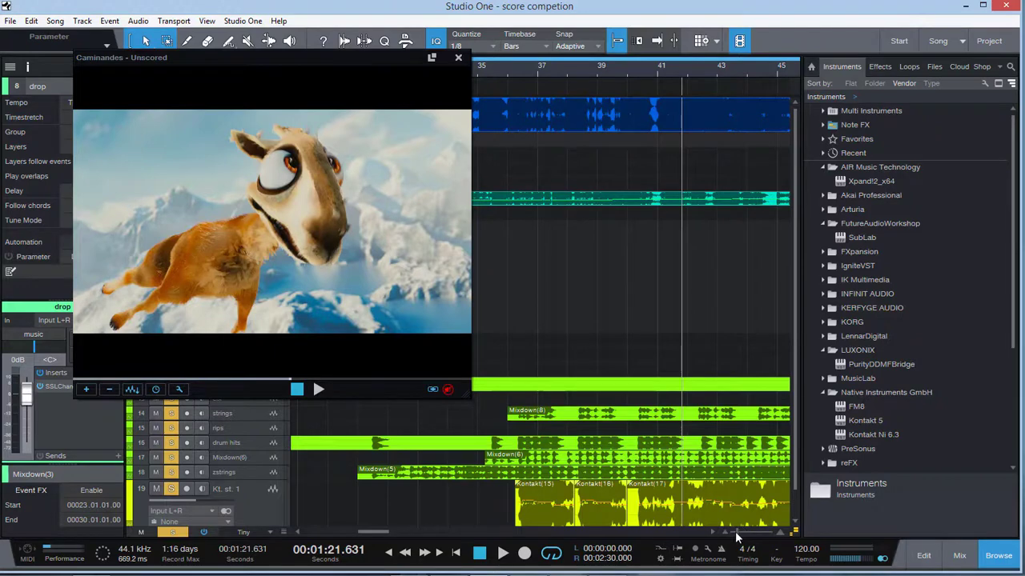
left_click_drag(735, 531, 731, 533)
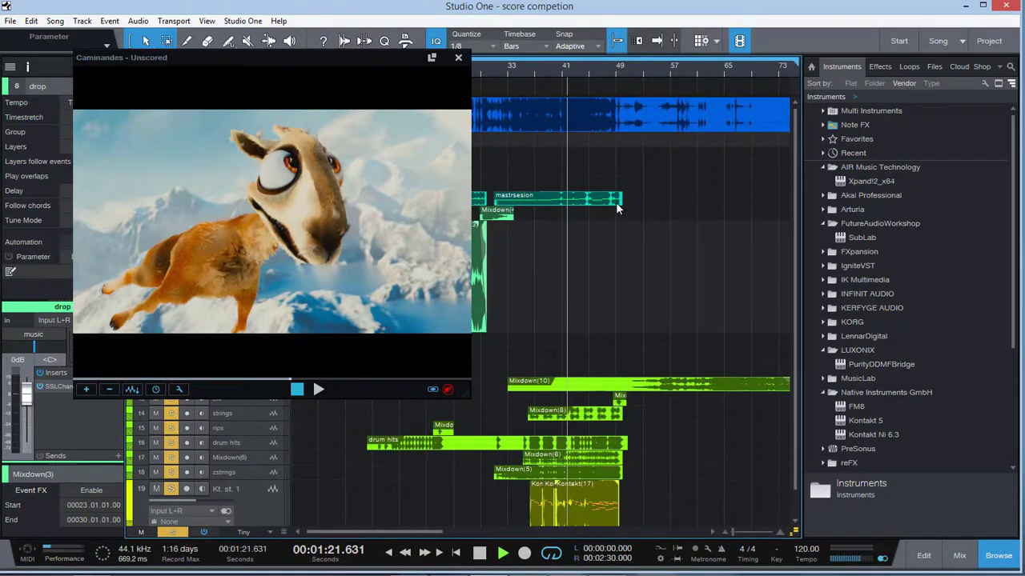
key("space")
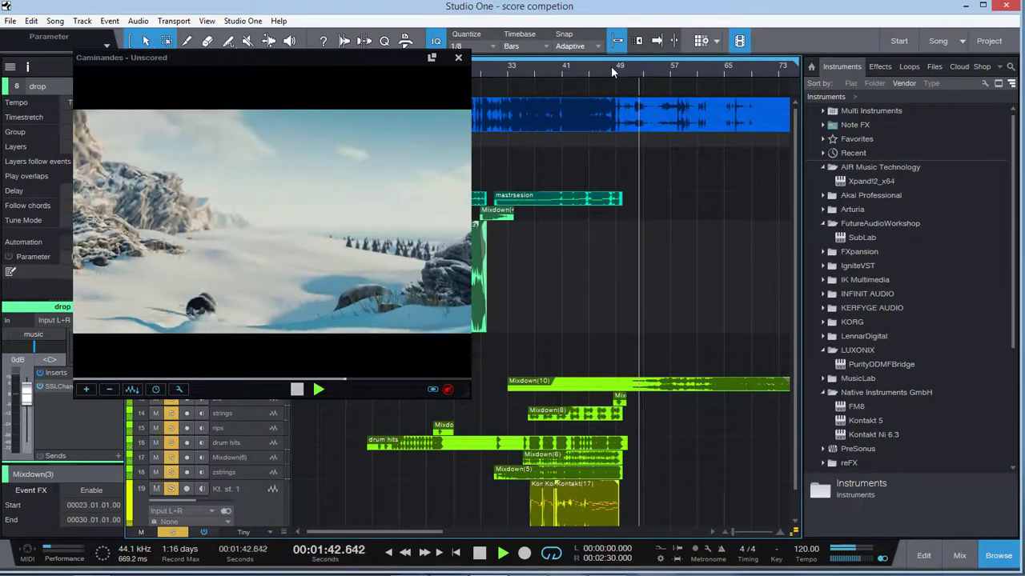
left_click_drag(296, 57, 270, 11)
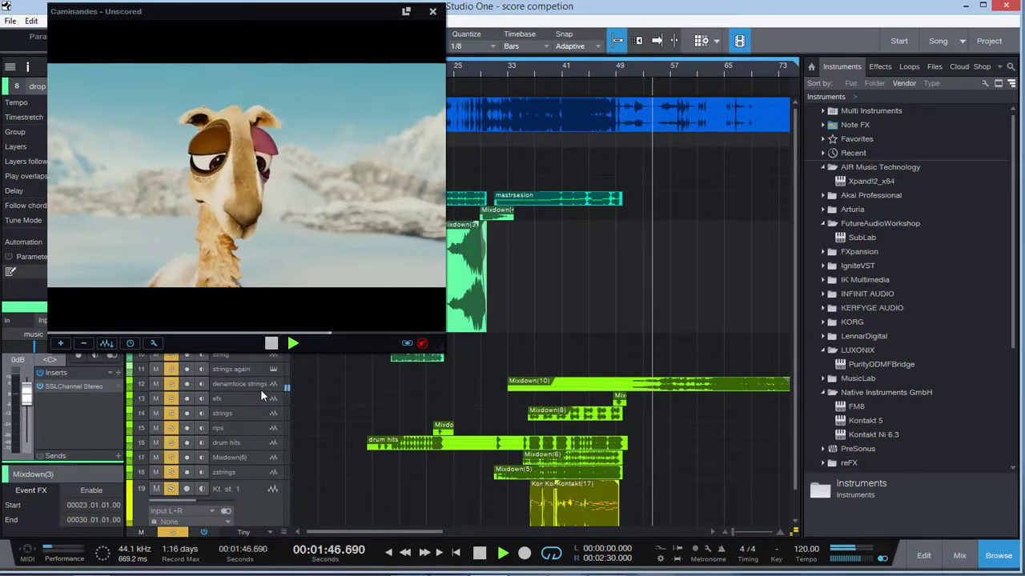
- Enlarge the denamtoce strings track, play into the end credits, stop at 2:23.952, and zoom out
left_click_drag(260, 390, 261, 392)
left_click_drag(262, 434, 263, 443)
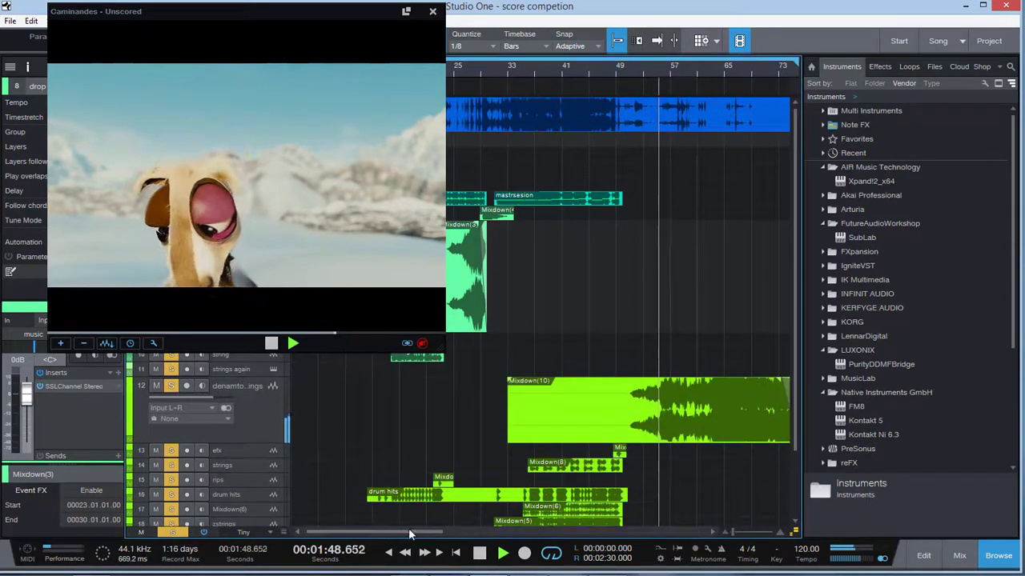
left_click_drag(408, 531, 438, 529)
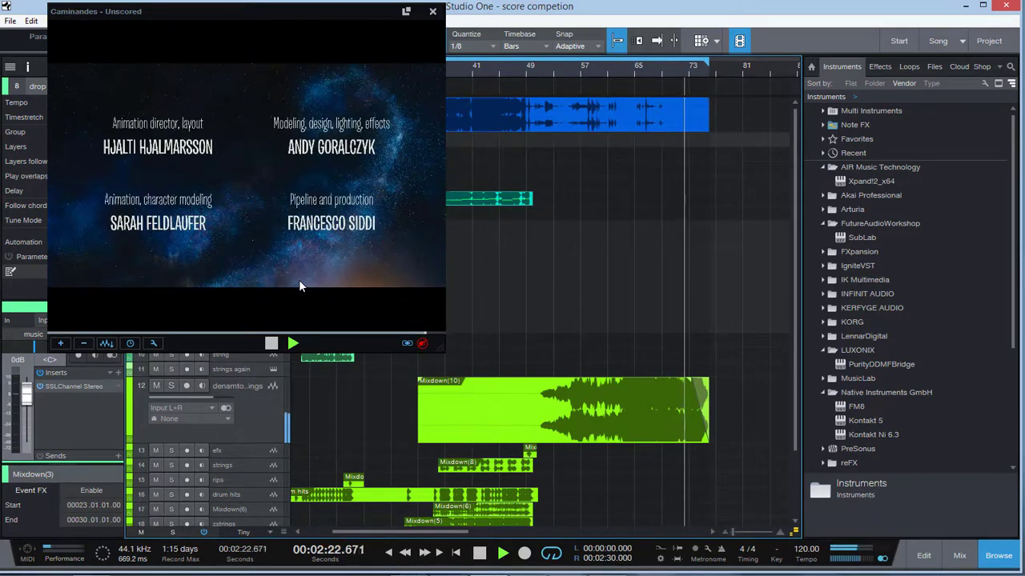
key("space")
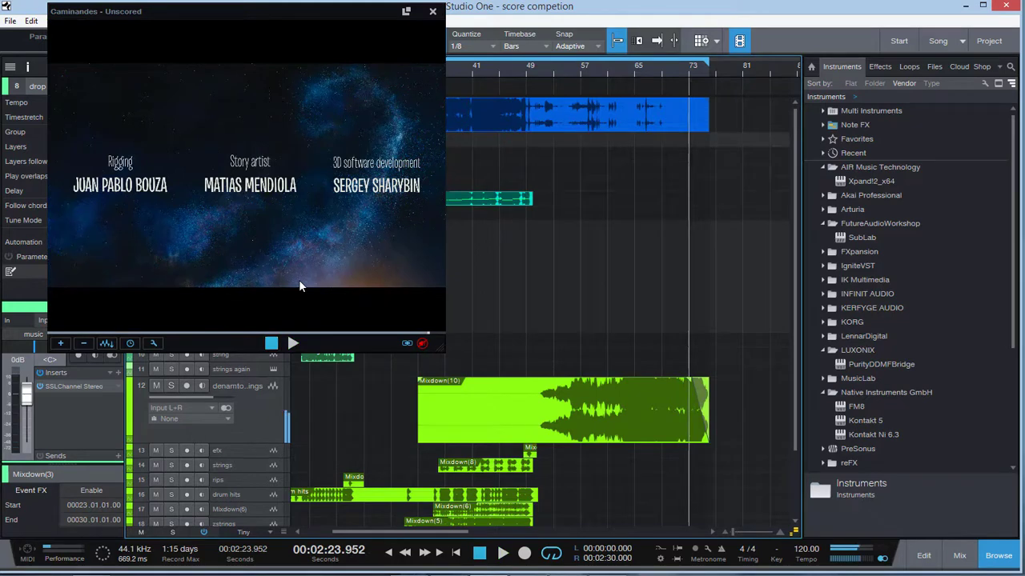
left_click_drag(279, 14, 796, 52)
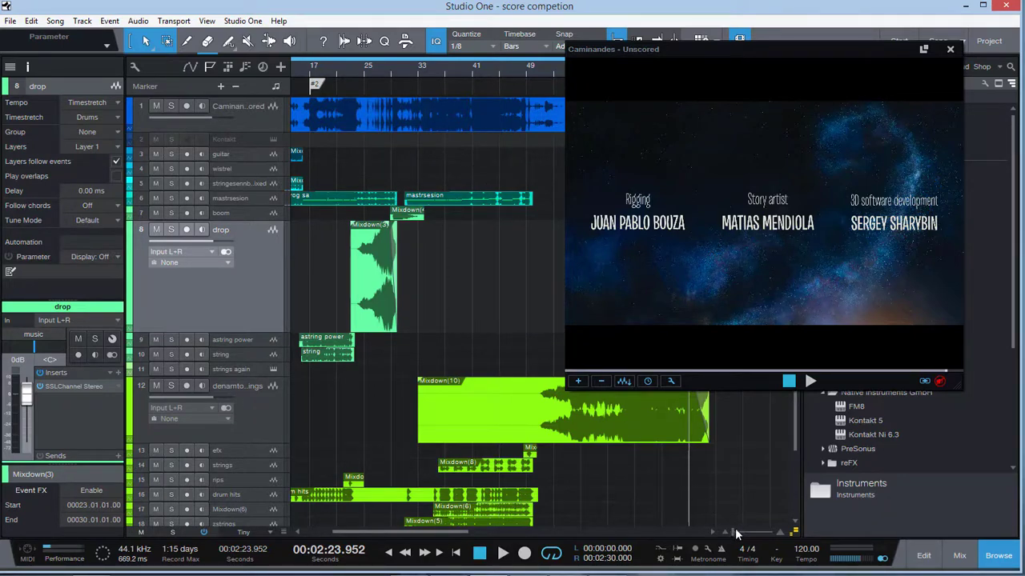
left_click_drag(734, 529, 727, 530)
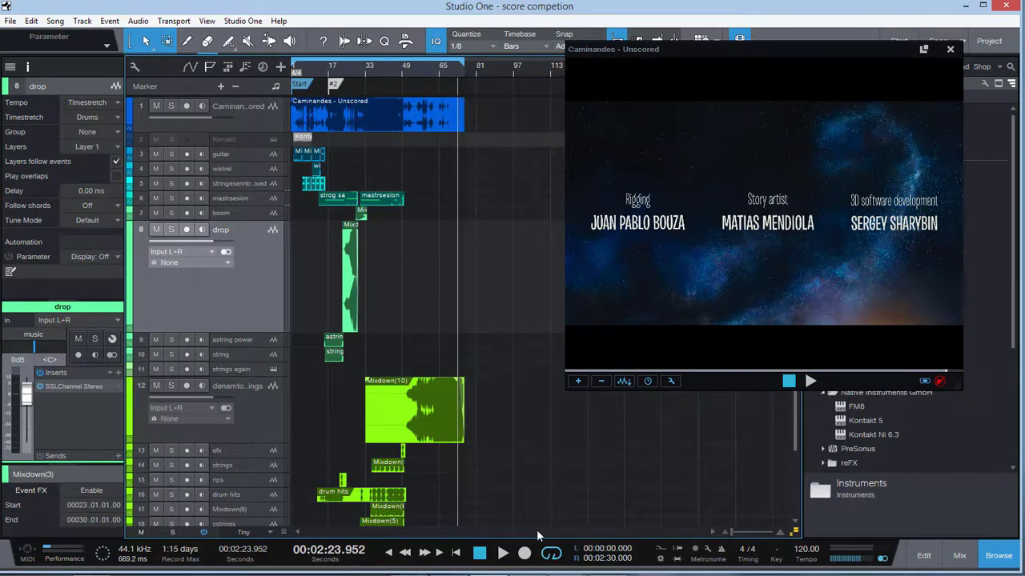
- Bring up Chrome and browse the Pristine Productions website's sample packs and releases
mouse_move(428, 565)
left_click(448, 513)
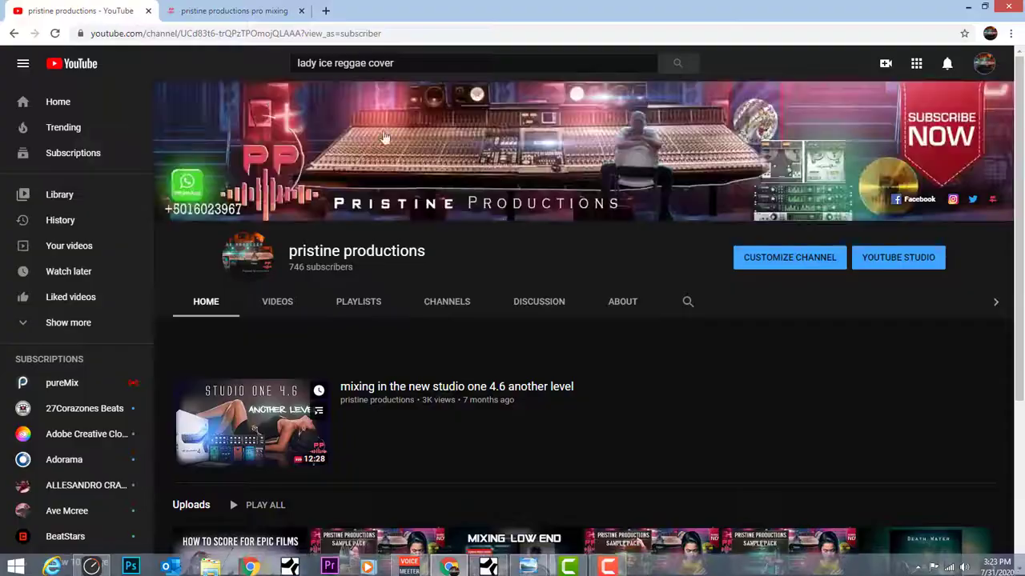
left_click(240, 12)
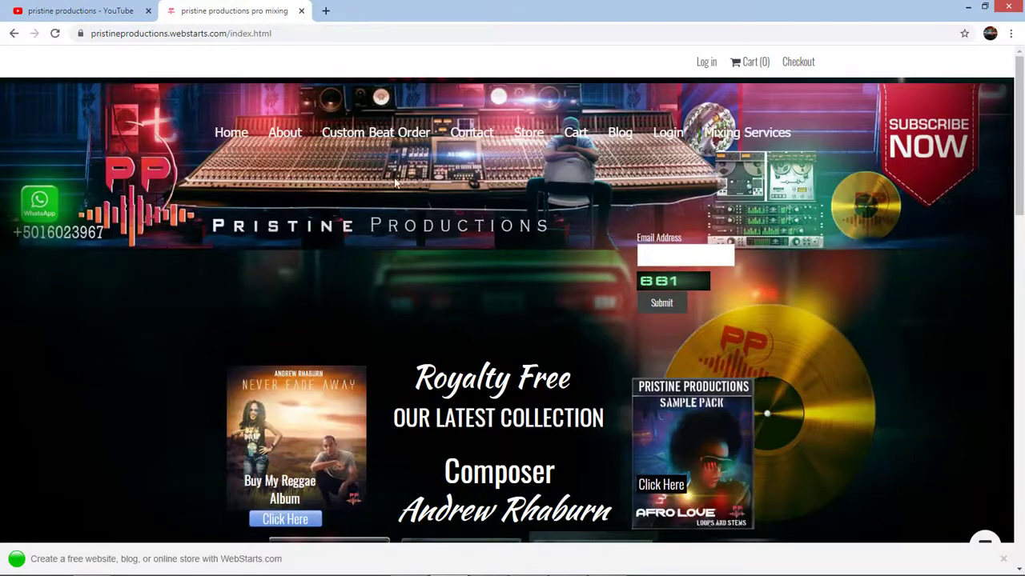
scroll(399, 186, "down", 10)
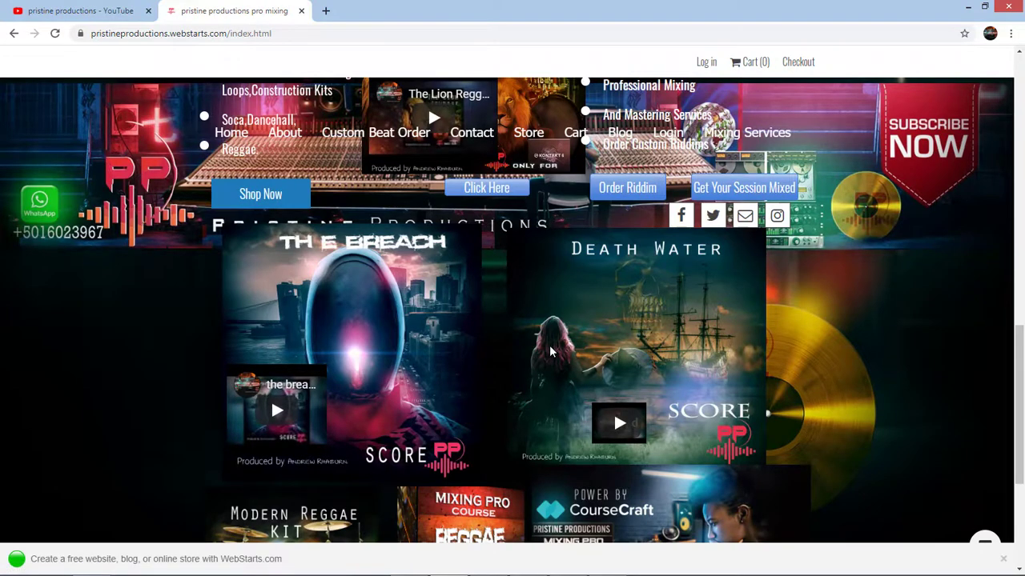
scroll(550, 351, "up", 3)
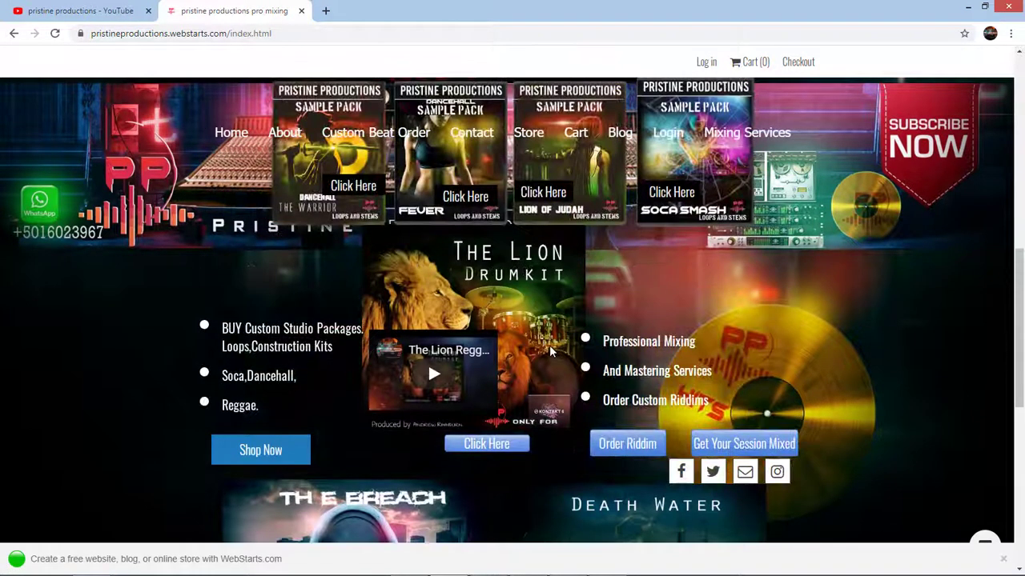
scroll(550, 351, "up", 3)
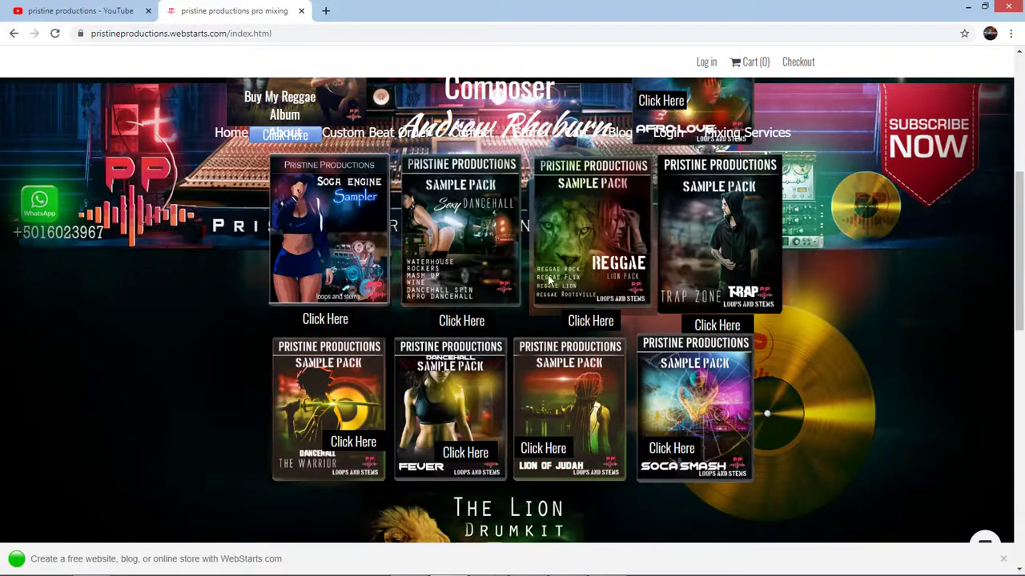
scroll(548, 274, "up", 5)
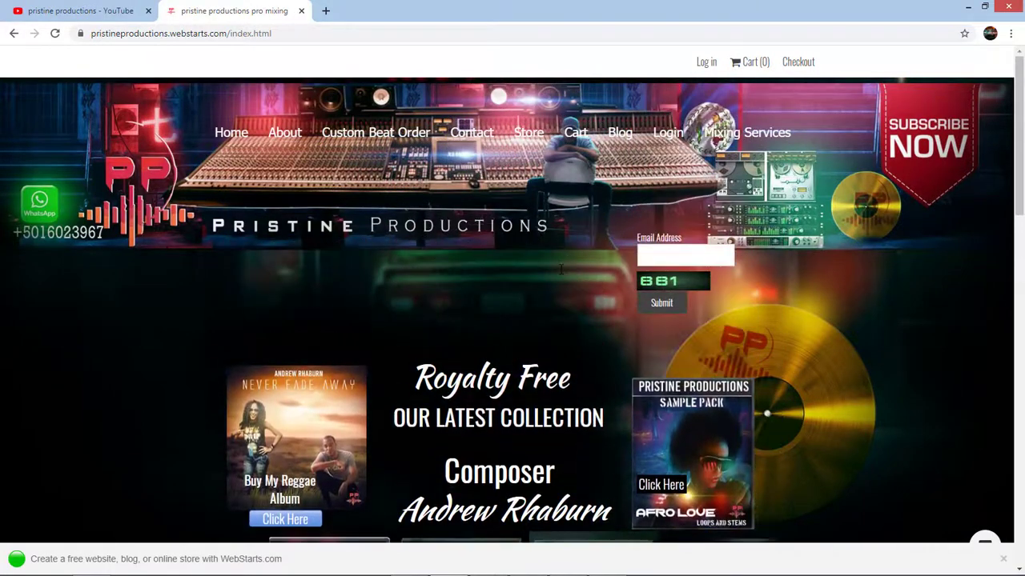
- Compare against the YouTube channel page, then return to the Pristine Productions site
left_click(96, 11)
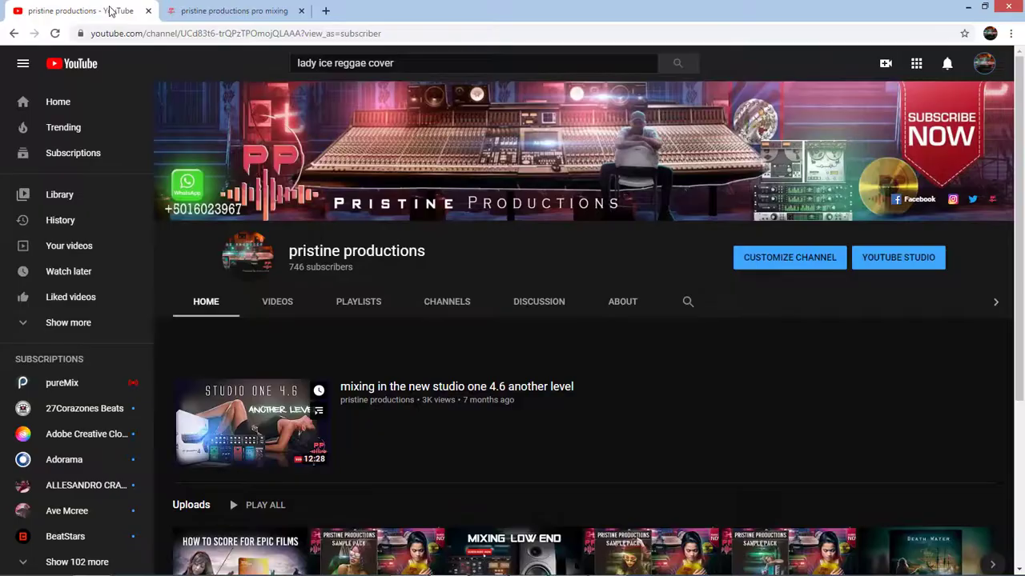
scroll(455, 255, "down", 2)
scroll(455, 255, "up", 3)
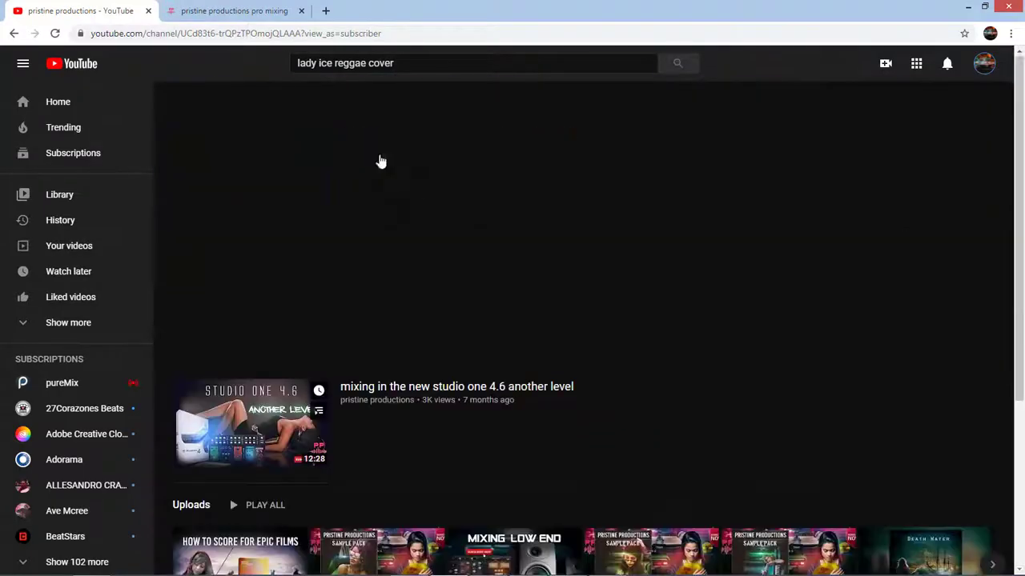
left_click(237, 11)
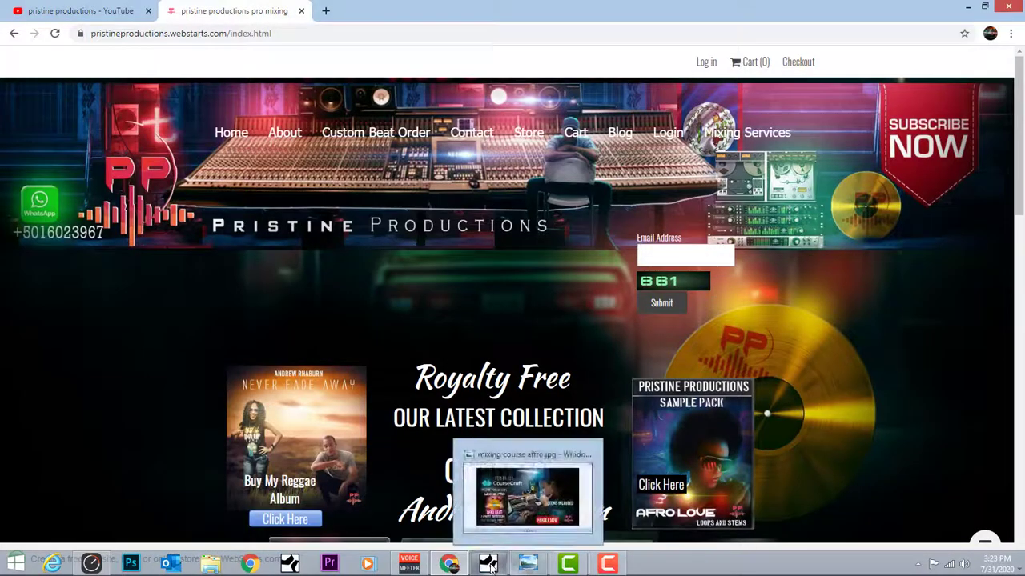